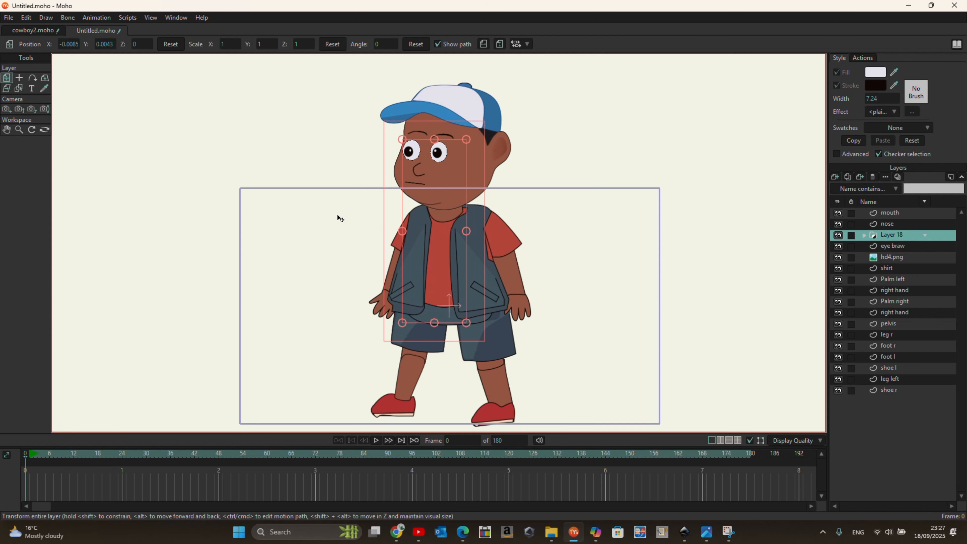
Group all the character's layers, from mouth down to shoe r, into one group named boy.
{"action": "left_click", "coordinate": [898, 391]}
{"action": "scroll", "coordinate": [428, 261], "scroll_direction": "up", "scroll_amount": 2}
{"action": "scroll", "coordinate": [428, 261], "scroll_direction": "down", "scroll_amount": 1}
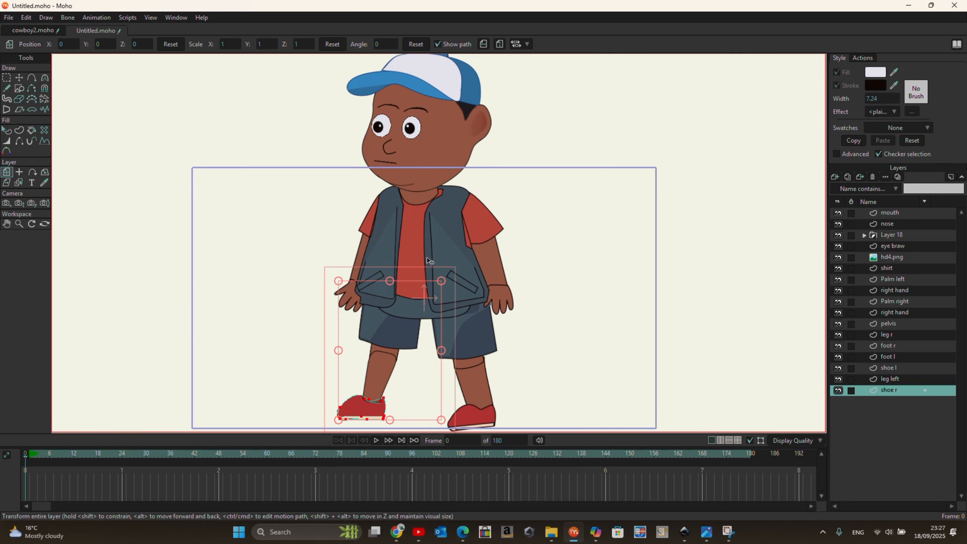
{"action": "scroll", "coordinate": [429, 261], "scroll_direction": "down", "scroll_amount": 1}
{"action": "left_click_drag", "start_coordinate": [884, 212], "coordinate": [886, 389]}
{"action": "right_click", "coordinate": [895, 275]}
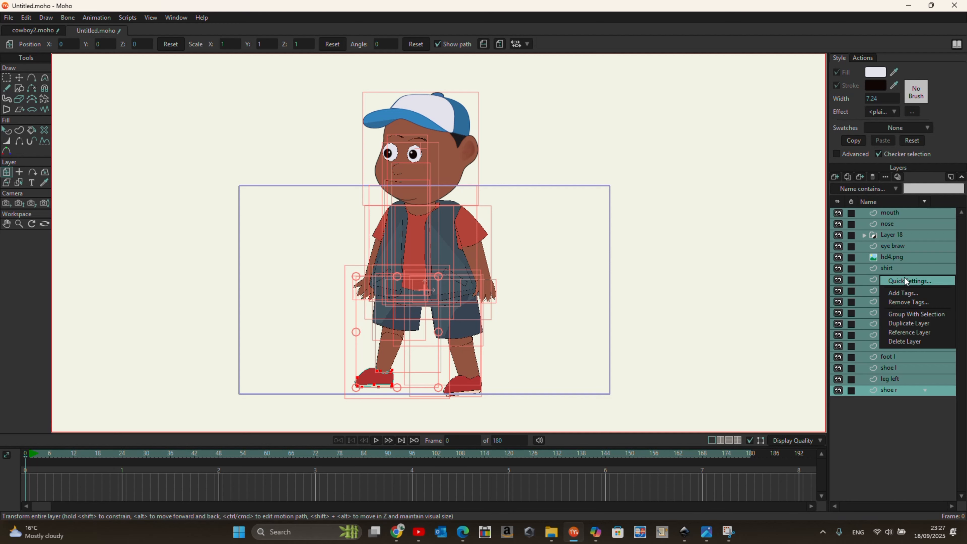
{"action": "left_click", "coordinate": [931, 317]}
{"action": "type", "text": "boy"}
{"action": "key", "text": "Return"}
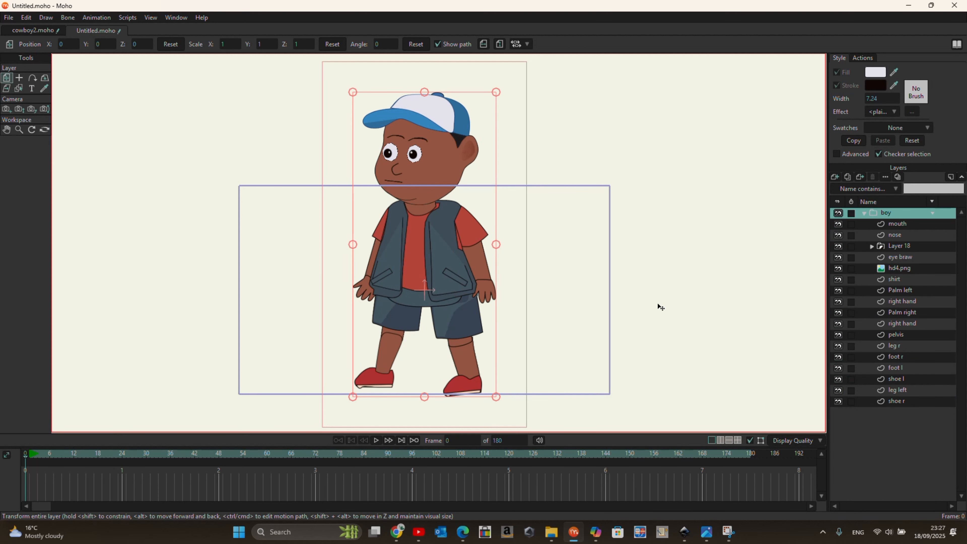
Scale the boy group down to about 0.52 and reposition it inside the camera frame.
{"action": "left_click_drag", "start_coordinate": [455, 240], "coordinate": [465, 268]}
{"action": "left_click_drag", "start_coordinate": [503, 423], "coordinate": [475, 370]}
{"action": "scroll", "coordinate": [561, 274], "scroll_direction": "up", "scroll_amount": 3}
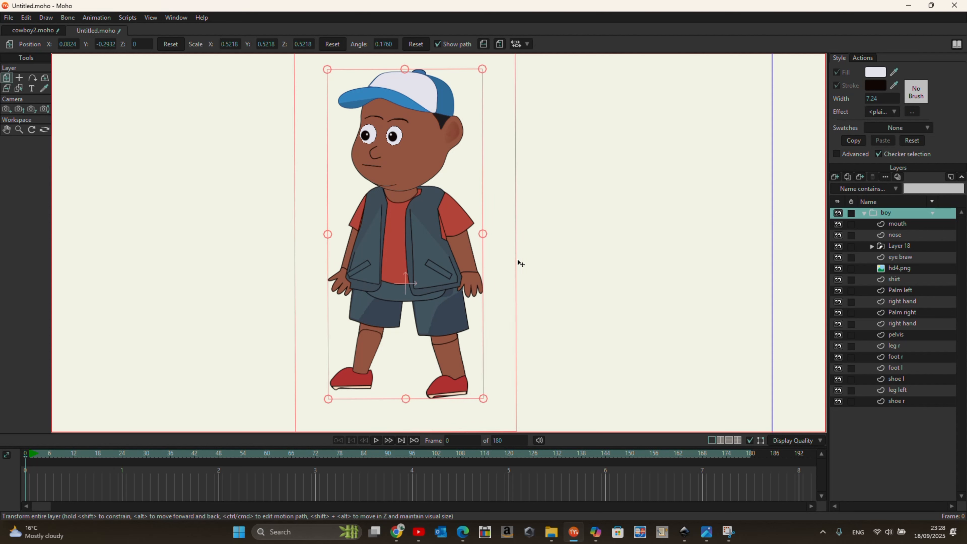
Collapse the boy group and convert it to a bone layer.
{"action": "left_click", "coordinate": [862, 213]}
{"action": "right_click", "coordinate": [886, 214]}
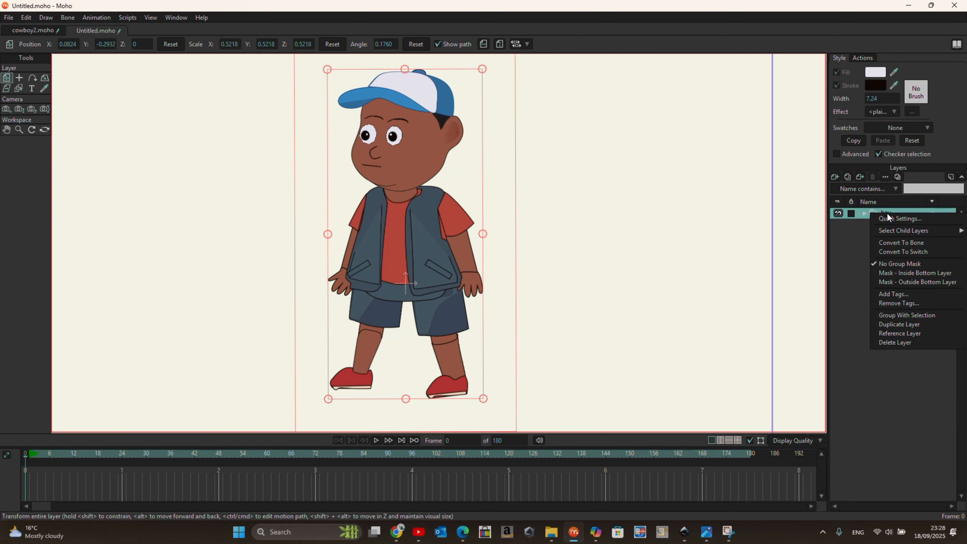
{"action": "left_click", "coordinate": [920, 243]}
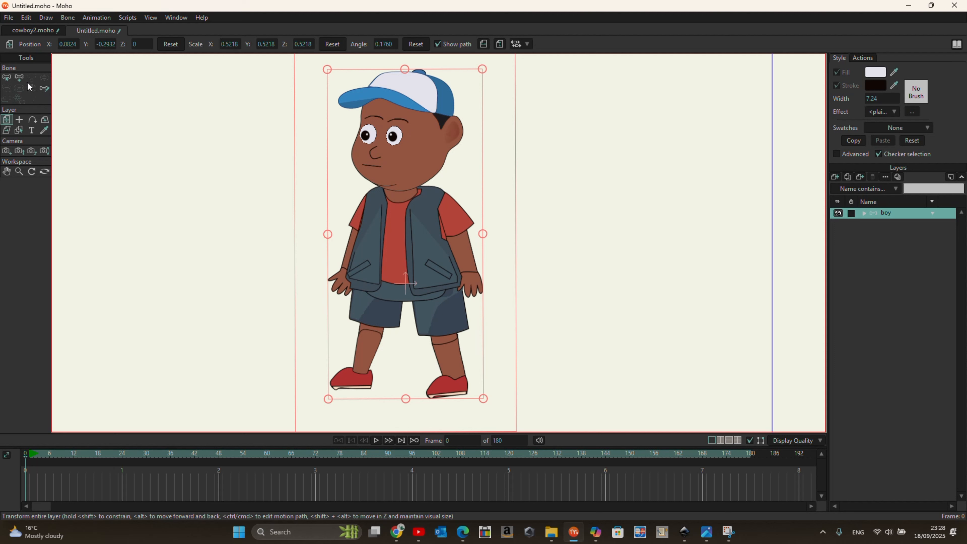
Add a root bone at the pelvis and a chain of lower spine, chest and head bones up to the cap.
{"action": "left_click", "coordinate": [20, 78]}
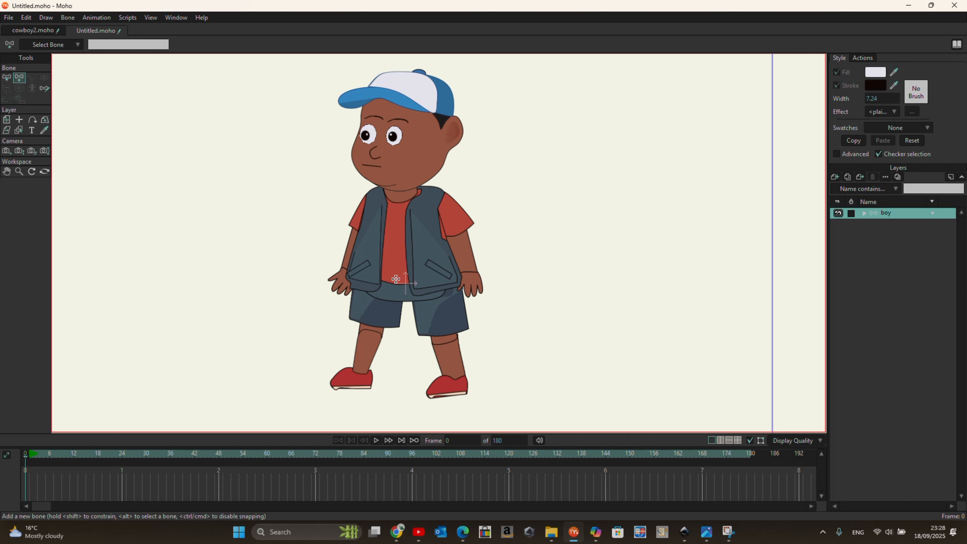
{"action": "left_click", "coordinate": [398, 290]}
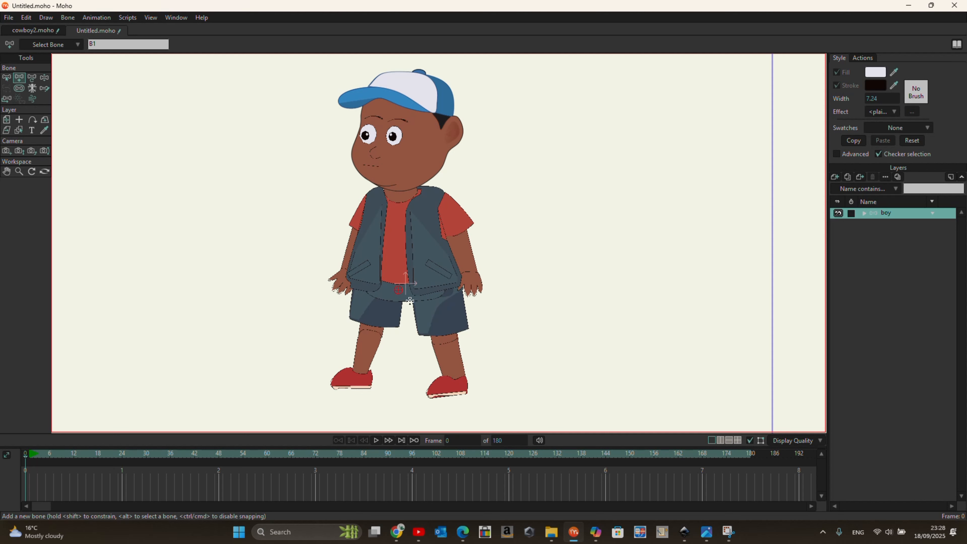
{"action": "left_click_drag", "start_coordinate": [399, 284], "coordinate": [397, 243]}
{"action": "left_click", "coordinate": [399, 233]}
{"action": "left_click_drag", "start_coordinate": [399, 233], "coordinate": [398, 197]}
{"action": "left_click_drag", "start_coordinate": [399, 194], "coordinate": [405, 67]}
Add shoulder, upper arm, forearm and palm bones along the boy's left arm, parented to the chest bone.
{"action": "left_click", "coordinate": [7, 78]}
{"action": "left_click", "coordinate": [399, 209]}
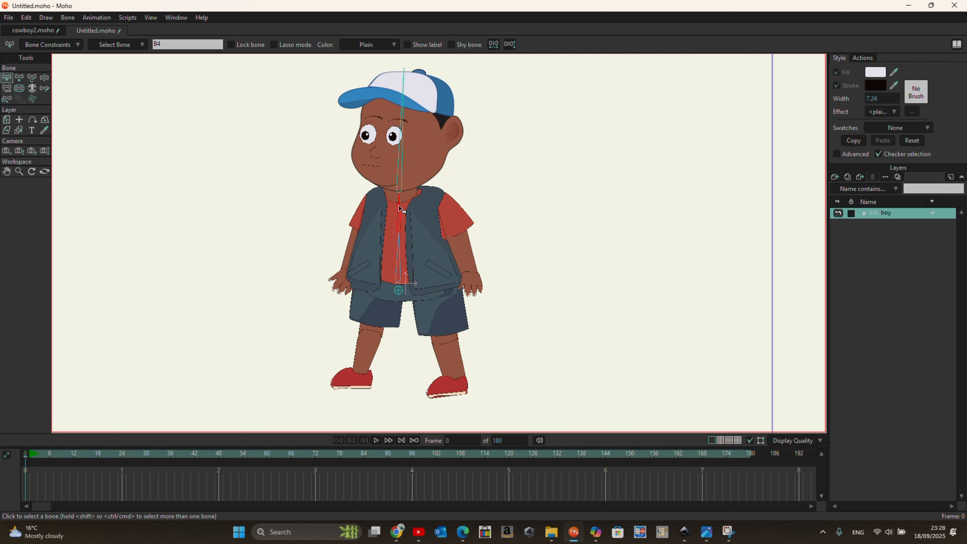
{"action": "left_click", "coordinate": [19, 78]}
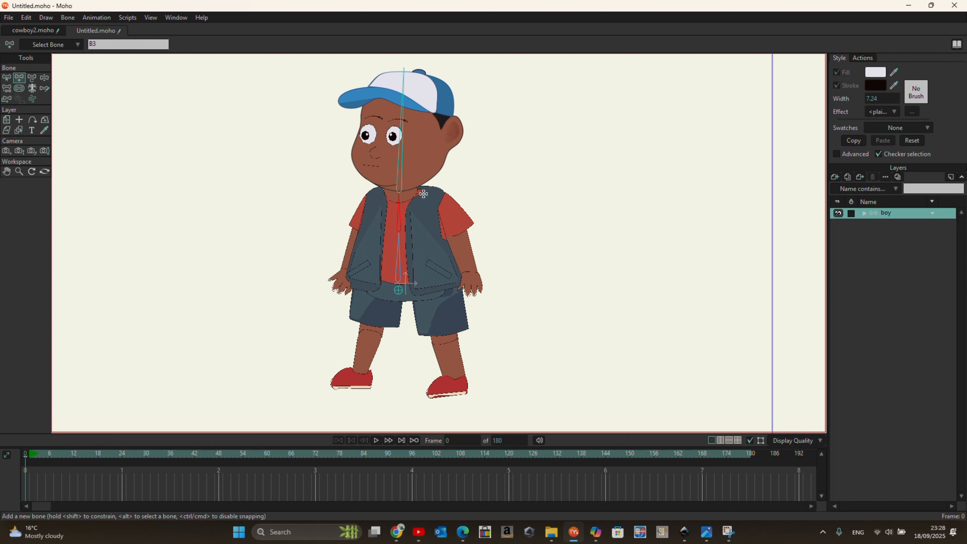
{"action": "left_click_drag", "start_coordinate": [423, 193], "coordinate": [474, 292]}
Add shoulder, upper arm, forearm and palm bones along the boy's right arm, parented to the chest bone.
{"action": "left_click", "coordinate": [6, 77]}
{"action": "left_click", "coordinate": [399, 214]}
{"action": "left_click", "coordinate": [19, 78]}
{"action": "mouse_move", "coordinate": [383, 191]}
{"action": "left_mouse_down"}
{"action": "mouse_move", "coordinate": [369, 202]}
{"action": "mouse_move", "coordinate": [344, 272]}
{"action": "left_mouse_up"}
{"action": "left_click_drag", "start_coordinate": [345, 273], "coordinate": [338, 293]}
Add thigh, shin and shoe bones to both legs, parenting each chain to the pelvis root bone.
{"action": "left_click", "coordinate": [6, 77]}
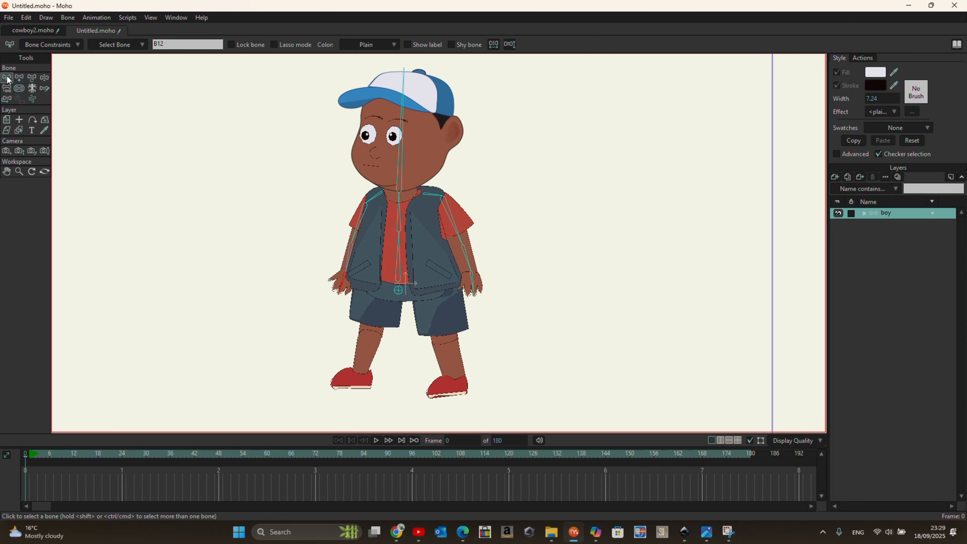
{"action": "left_click", "coordinate": [400, 294]}
{"action": "left_click", "coordinate": [19, 80]}
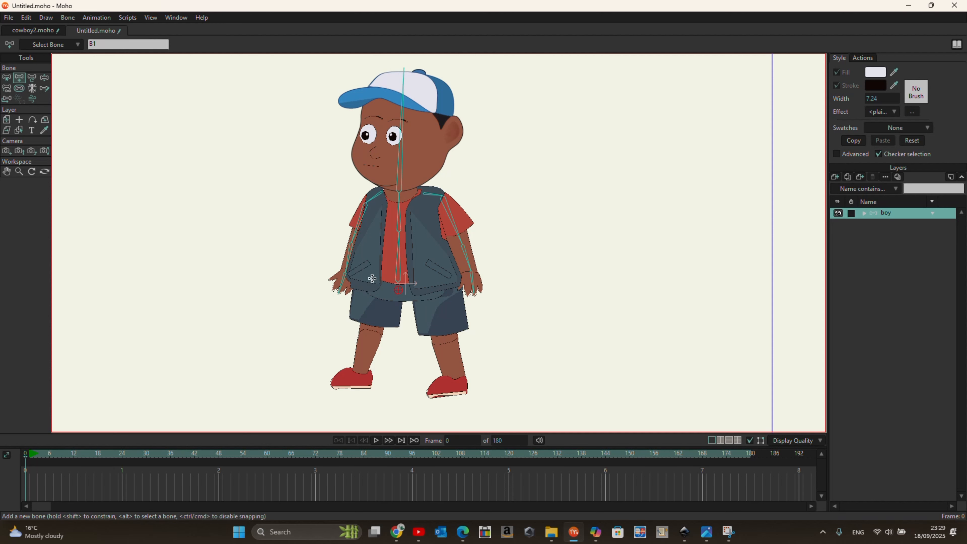
{"action": "left_click_drag", "start_coordinate": [444, 294], "coordinate": [456, 379]}
{"action": "left_click", "coordinate": [398, 290], "text": "alt"}
{"action": "mouse_move", "coordinate": [384, 298]}
{"action": "left_mouse_down"}
{"action": "mouse_move", "coordinate": [367, 339]}
{"action": "mouse_move", "coordinate": [367, 375]}
{"action": "mouse_move", "coordinate": [351, 385]}
{"action": "left_mouse_up"}
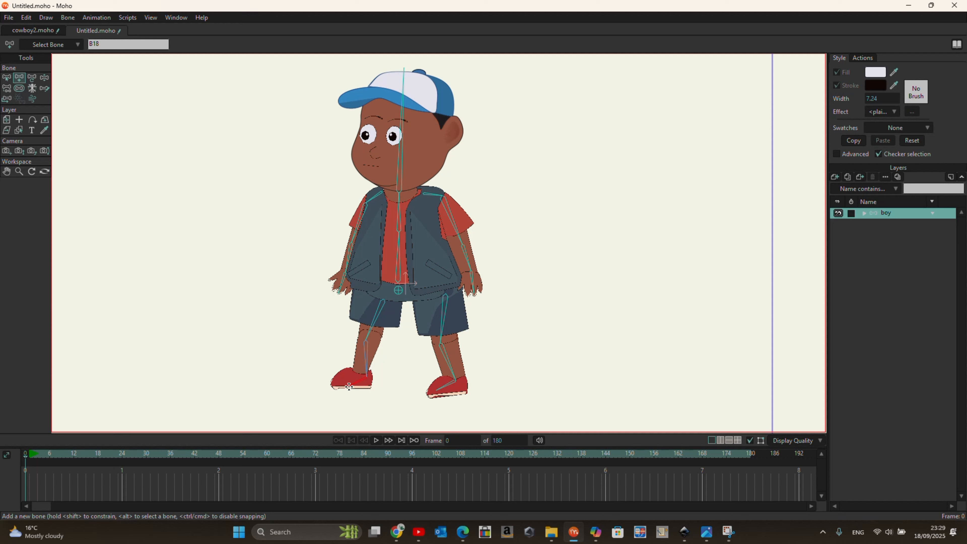
Test the skeleton by manipulating the head, arm and leg bones to check how the artwork follows.
{"action": "left_click", "coordinate": [7, 78]}
{"action": "left_click", "coordinate": [45, 79]}
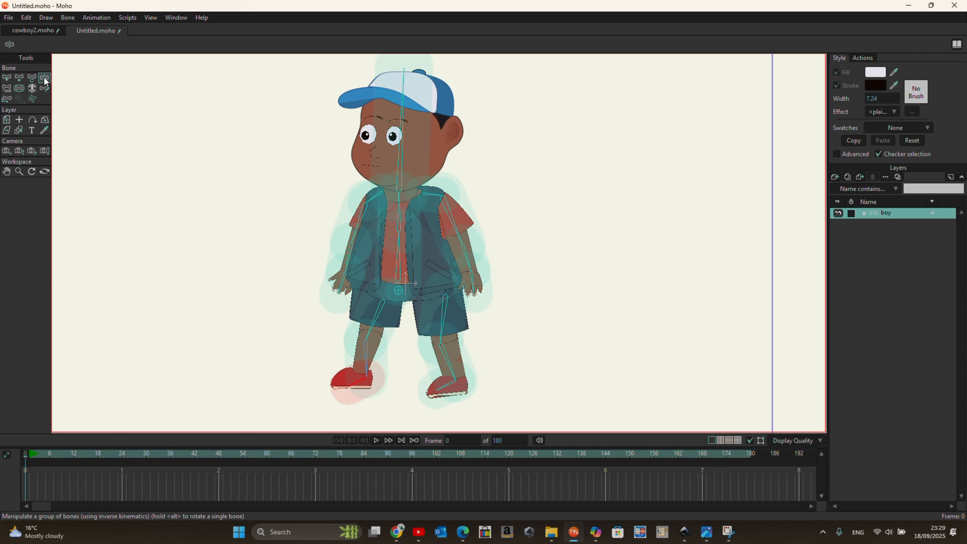
{"action": "left_click_drag", "start_coordinate": [386, 91], "coordinate": [402, 91]}
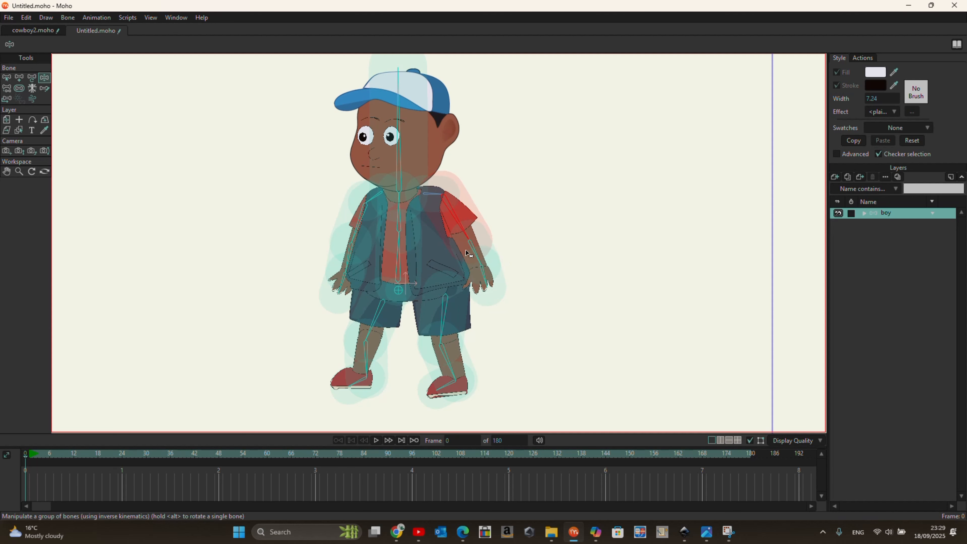
{"action": "left_click_drag", "start_coordinate": [465, 249], "coordinate": [490, 259]}
{"action": "left_click_drag", "start_coordinate": [358, 228], "coordinate": [360, 226]}
{"action": "mouse_move", "coordinate": [346, 263]}
{"action": "left_mouse_down"}
{"action": "mouse_move", "coordinate": [330, 246]}
{"action": "mouse_move", "coordinate": [358, 277]}
{"action": "left_mouse_up"}
{"action": "mouse_move", "coordinate": [381, 304]}
{"action": "left_mouse_down"}
{"action": "mouse_move", "coordinate": [355, 324]}
{"action": "mouse_move", "coordinate": [380, 311]}
{"action": "left_mouse_up"}
{"action": "mouse_move", "coordinate": [355, 367]}
{"action": "left_mouse_down"}
{"action": "mouse_move", "coordinate": [376, 361]}
{"action": "mouse_move", "coordinate": [358, 368]}
{"action": "left_mouse_up"}
{"action": "mouse_move", "coordinate": [432, 367]}
{"action": "left_mouse_down"}
{"action": "mouse_move", "coordinate": [452, 345]}
{"action": "mouse_move", "coordinate": [437, 361]}
{"action": "left_mouse_up"}
{"action": "key", "text": "b"}
Rename Layer 18 to eyes, and bind the hd4.png head layer to the head bone using Use Selected Bones For Flexi-Binding.
{"action": "left_click", "coordinate": [864, 213]}
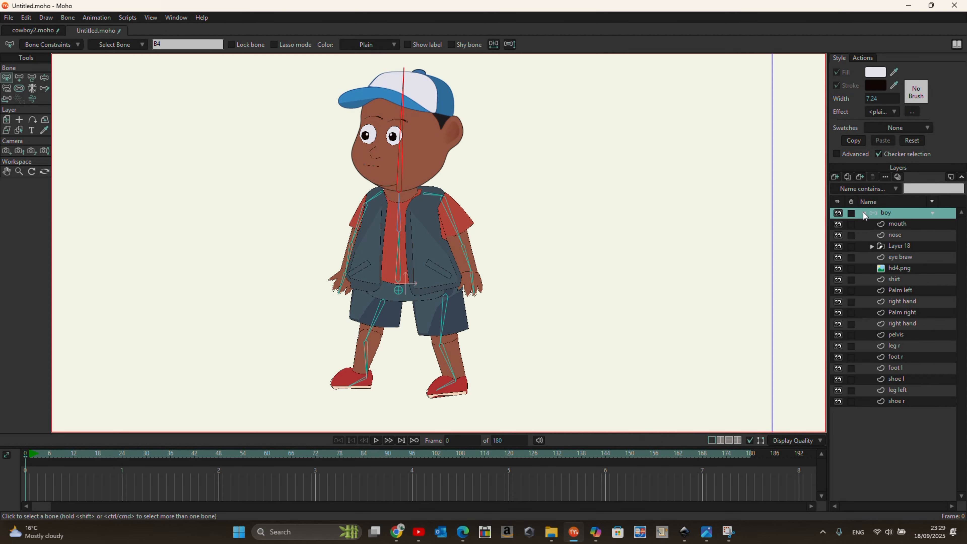
{"action": "left_click", "coordinate": [870, 245]}
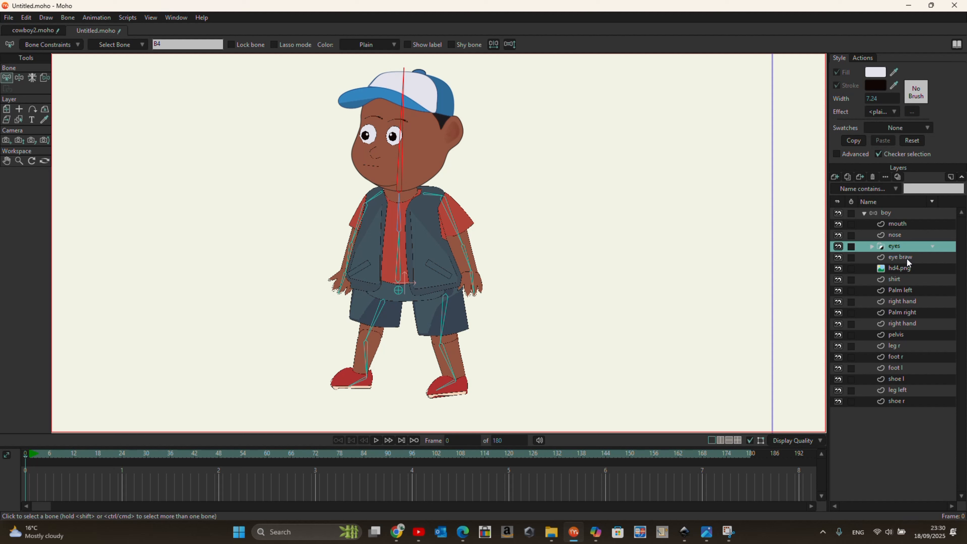
{"action": "left_click", "coordinate": [907, 268]}
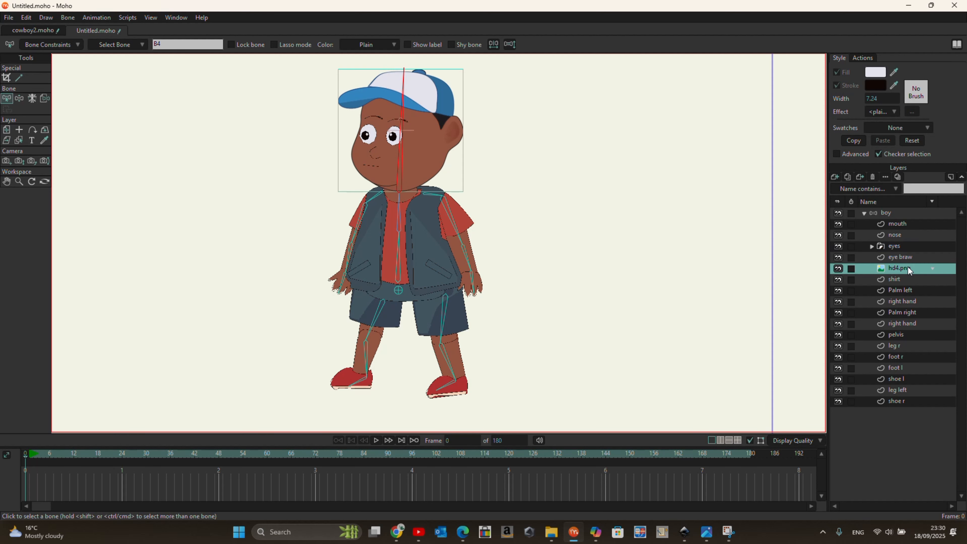
{"action": "left_click", "coordinate": [67, 17]}
{"action": "left_click", "coordinate": [131, 80]}
Bind the shirt layer to the lower spine bone using Use Selected Bones For Flexi-Binding.
{"action": "left_click", "coordinate": [899, 280]}
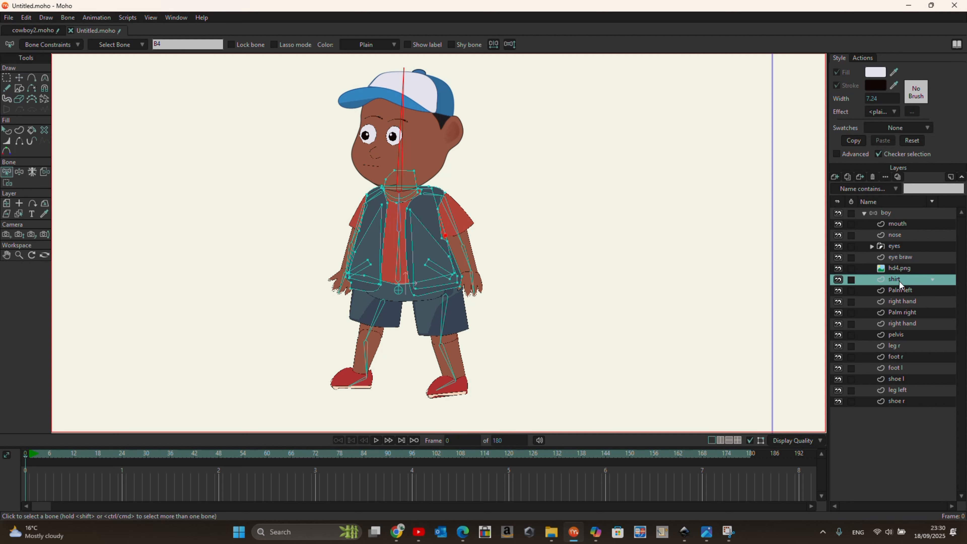
{"action": "left_click", "coordinate": [400, 279]}
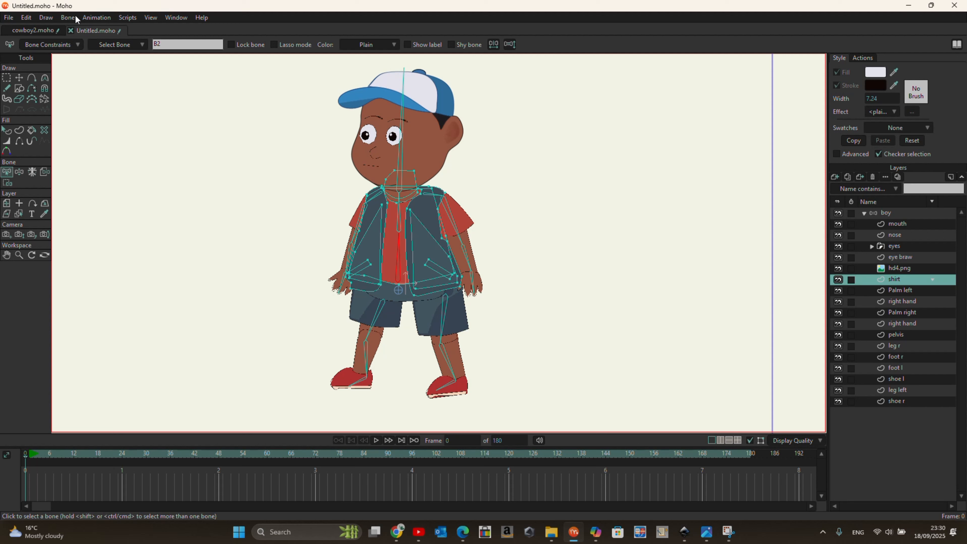
{"action": "left_click", "coordinate": [68, 18]}
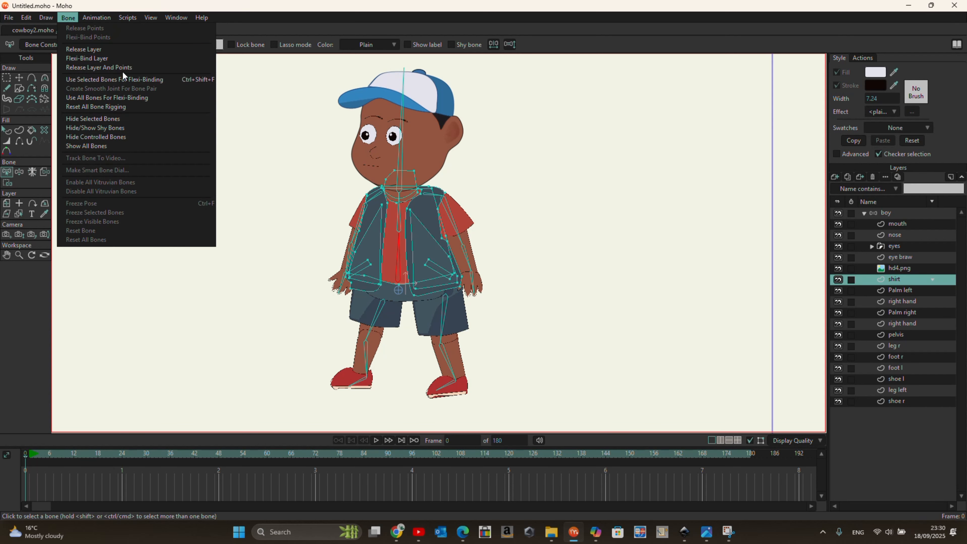
{"action": "left_click", "coordinate": [146, 80]}
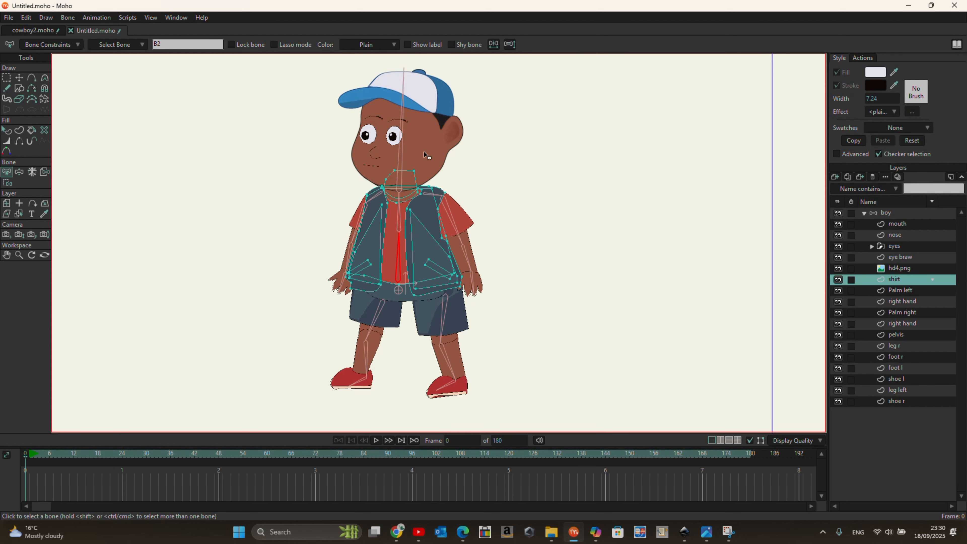
Bind the Palm left layer to the left palm bone using Use Selected Bones For Flexi-Binding.
{"action": "left_click", "coordinate": [908, 294]}
{"action": "left_click", "coordinate": [473, 282]}
{"action": "left_click", "coordinate": [68, 18]}
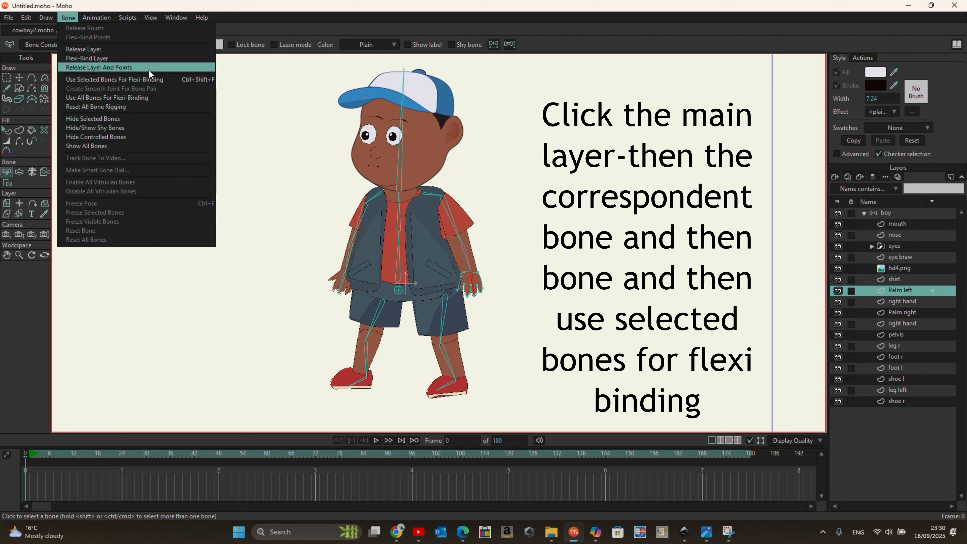
{"action": "left_click", "coordinate": [153, 78]}
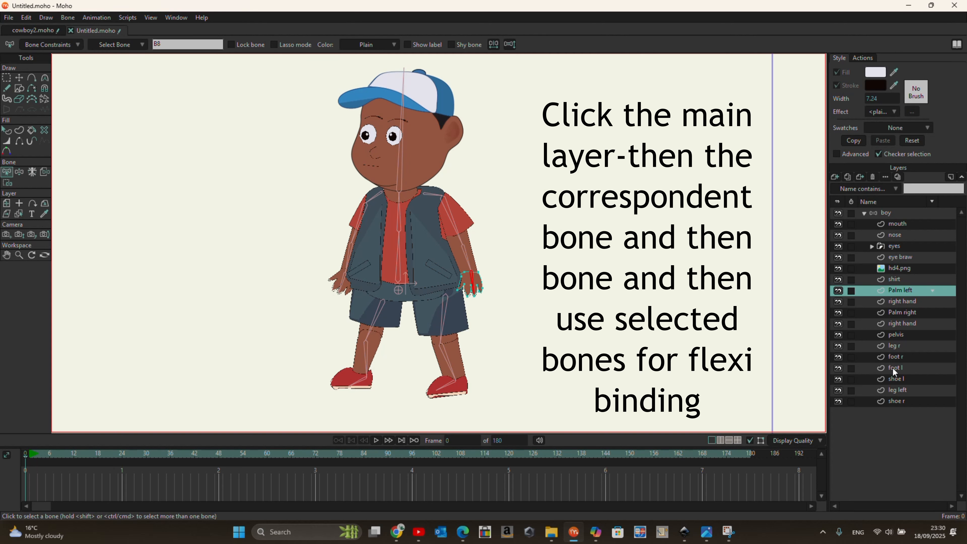
Rename the forearm layer below upper arm as Left hand and bind it to the left forearm bone.
{"action": "left_click", "coordinate": [902, 304]}
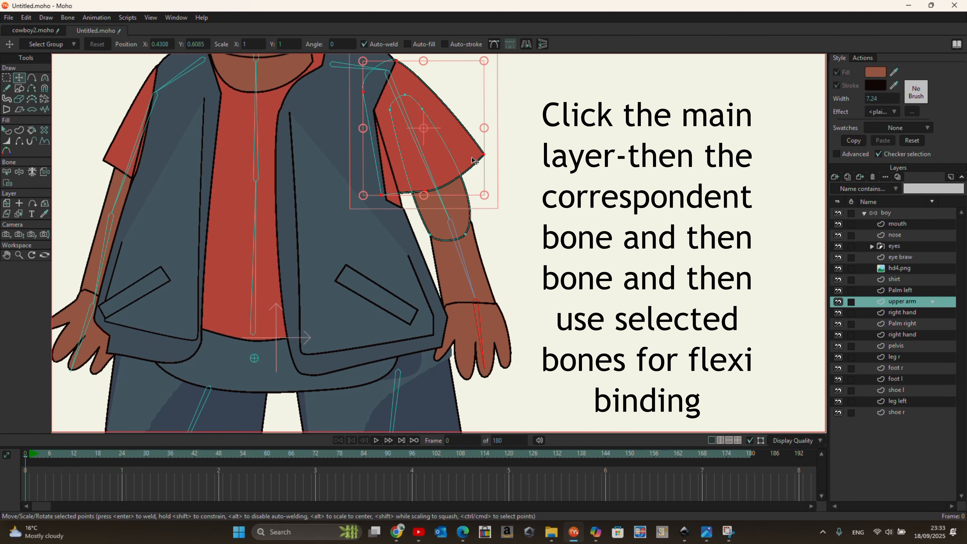
{"action": "scroll", "coordinate": [473, 194], "scroll_direction": "down", "scroll_amount": 3}
{"action": "scroll", "coordinate": [470, 233], "scroll_direction": "up", "scroll_amount": 5}
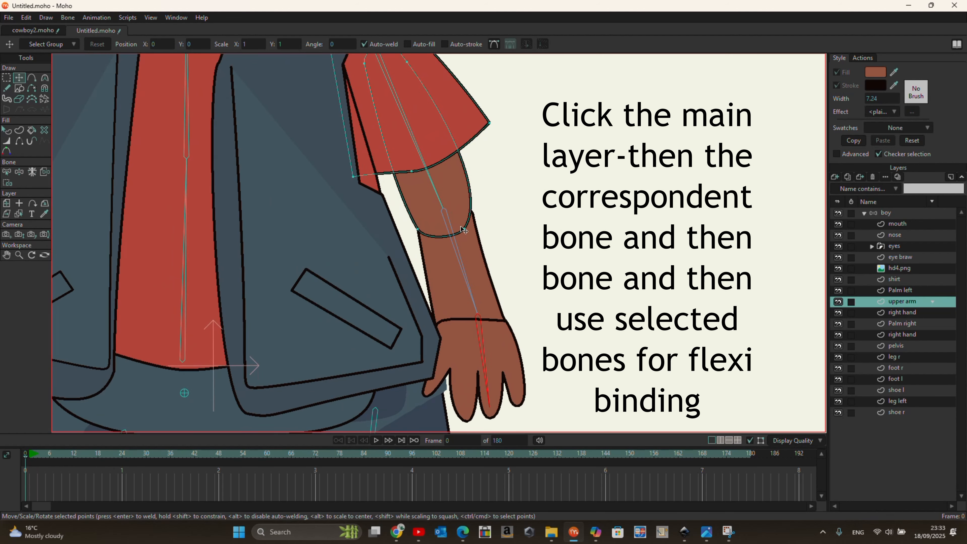
{"action": "left_click", "coordinate": [882, 213]}
{"action": "left_click", "coordinate": [460, 258]}
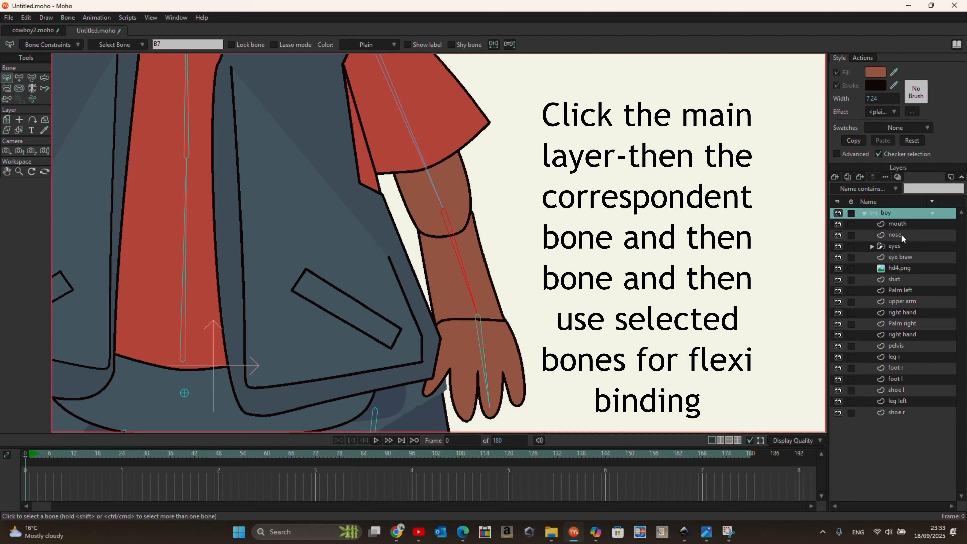
{"action": "left_click", "coordinate": [914, 313]}
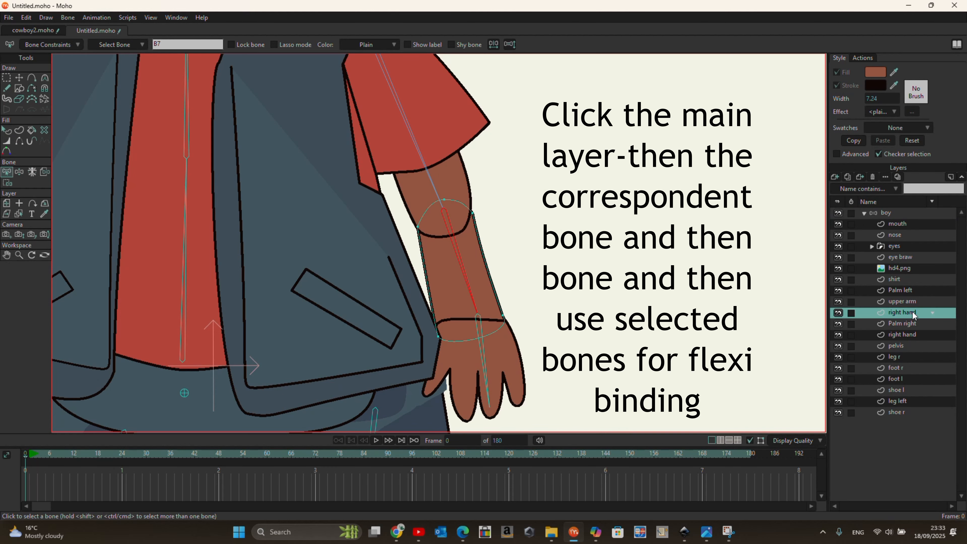
{"action": "double_click", "coordinate": [913, 313]}
{"action": "type", "text": "Left hand"}
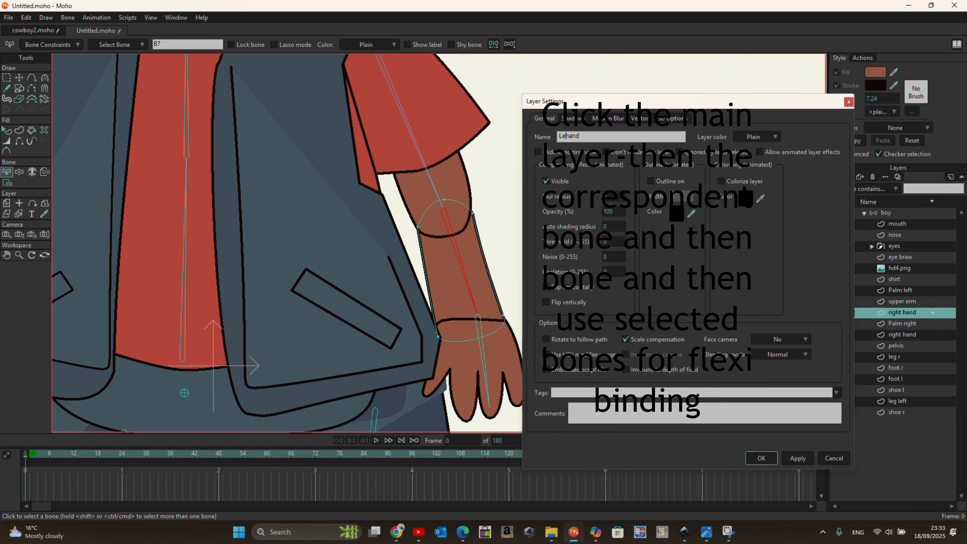
{"action": "left_click", "coordinate": [759, 459]}
{"action": "left_click", "coordinate": [68, 18]}
{"action": "left_click", "coordinate": [114, 160]}
Bind the upper arm layer to the left upper arm bone for flexi-binding and check the bone influence regions.
{"action": "left_click", "coordinate": [908, 303]}
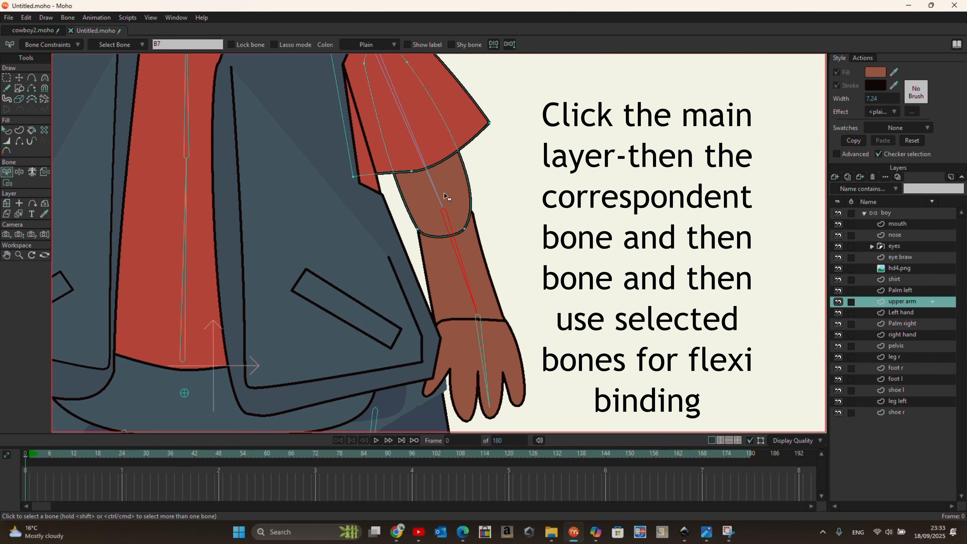
{"action": "left_click", "coordinate": [436, 190]}
{"action": "scroll", "coordinate": [462, 201], "scroll_direction": "down", "scroll_amount": 2}
{"action": "left_click", "coordinate": [68, 18]}
{"action": "left_click", "coordinate": [114, 160]}
{"action": "left_click", "coordinate": [19, 172]}
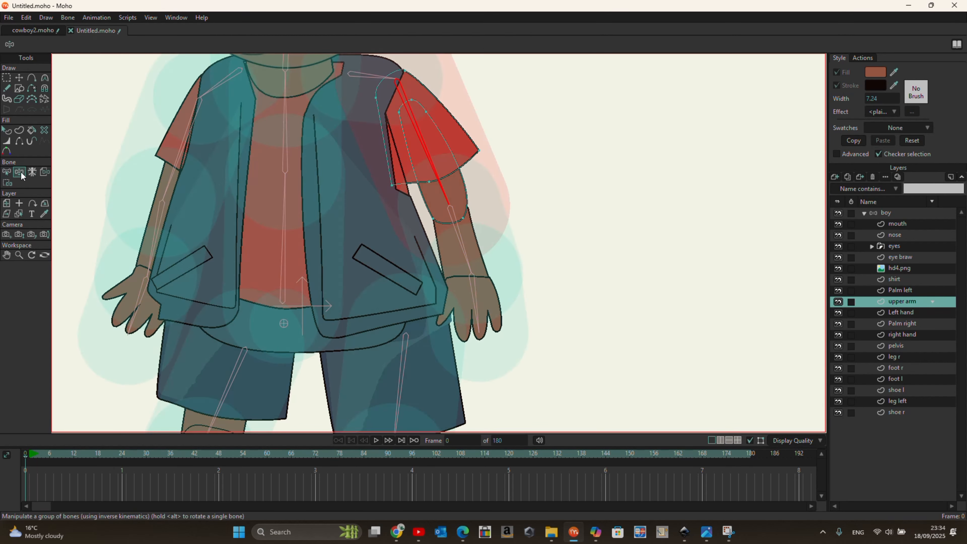
{"action": "left_click", "coordinate": [7, 172]}
{"action": "scroll", "coordinate": [385, 194], "scroll_direction": "down", "scroll_amount": 2}
Bind the foot l layer, the left half of the shorts, to the left thigh bone for flexi-binding.
{"action": "left_click", "coordinate": [908, 312]}
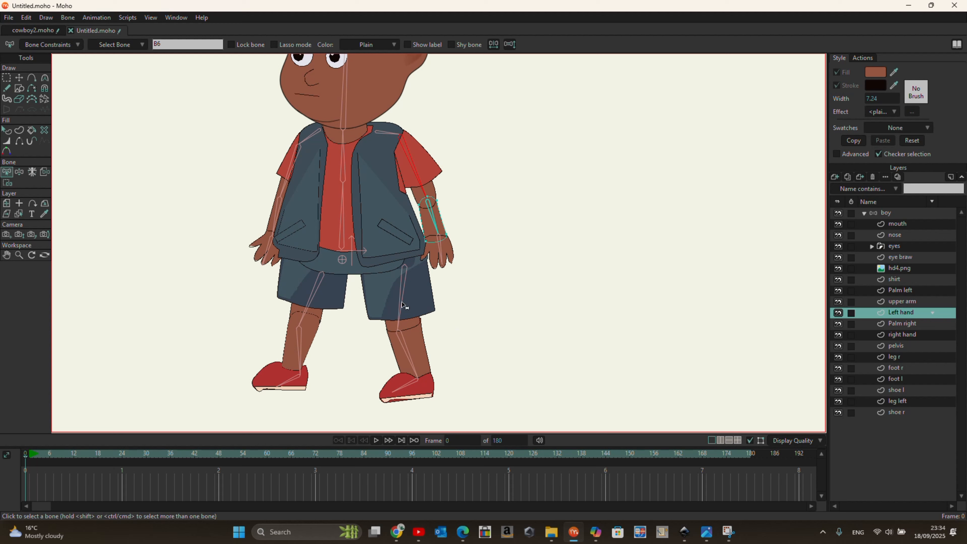
{"action": "left_click", "coordinate": [911, 356]}
{"action": "left_click", "coordinate": [908, 379]}
{"action": "left_click", "coordinate": [68, 17]}
{"action": "left_click", "coordinate": [106, 80]}
Bind the shoe l layer to the left shoe bone using Use Selected Bones For Flexi-Binding.
{"action": "left_click", "coordinate": [911, 392]}
{"action": "left_click", "coordinate": [406, 387]}
{"action": "left_click", "coordinate": [68, 19]}
{"action": "left_click", "coordinate": [106, 79]}
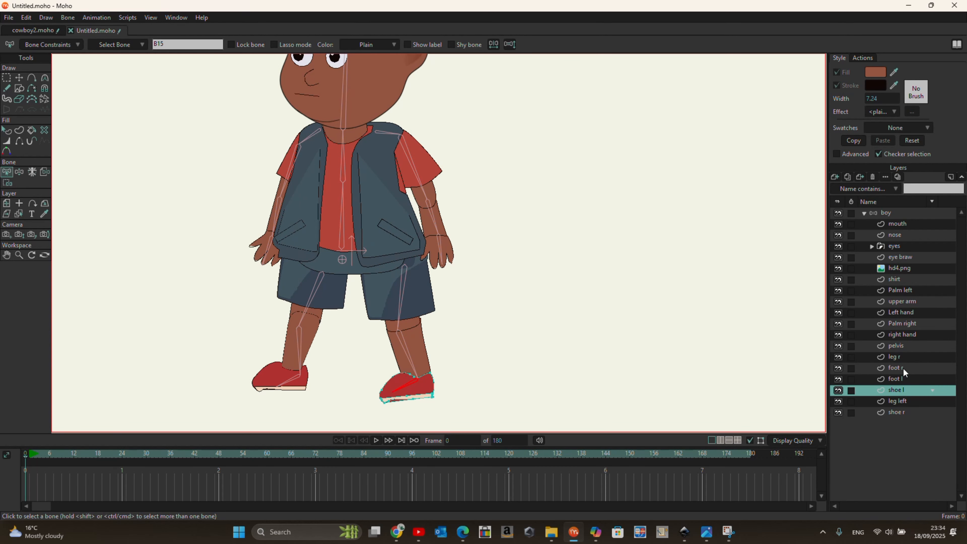
Bind the foot r layer to the right thigh bone using Use Selected Bones For Flexi-Binding.
{"action": "left_click", "coordinate": [903, 367]}
{"action": "left_click", "coordinate": [320, 305]}
{"action": "left_click", "coordinate": [68, 18]}
{"action": "left_click", "coordinate": [106, 80]}
Reapply the flexi-binding of the foot l layer with only the left thigh bone selected.
{"action": "left_click", "coordinate": [907, 379]}
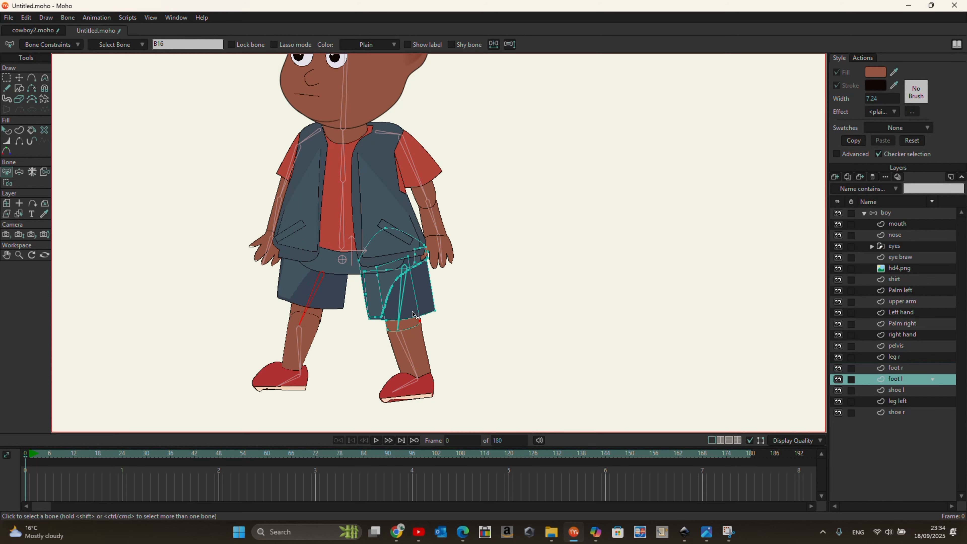
{"action": "left_click", "coordinate": [401, 297]}
{"action": "left_click", "coordinate": [67, 17]}
{"action": "left_click", "coordinate": [107, 79]}
Bind the leg left layer to the left shin bone using Use Selected Bones For Flexi-Binding.
{"action": "left_click", "coordinate": [898, 401]}
{"action": "left_click", "coordinate": [406, 352]}
{"action": "left_click", "coordinate": [68, 18]}
{"action": "left_click", "coordinate": [106, 79]}
Bind the shoe r layer to the right shoe bone using Use Selected Bones For Flexi-Binding.
{"action": "left_click", "coordinate": [896, 412]}
{"action": "left_click", "coordinate": [290, 381]}
{"action": "left_click", "coordinate": [68, 18]}
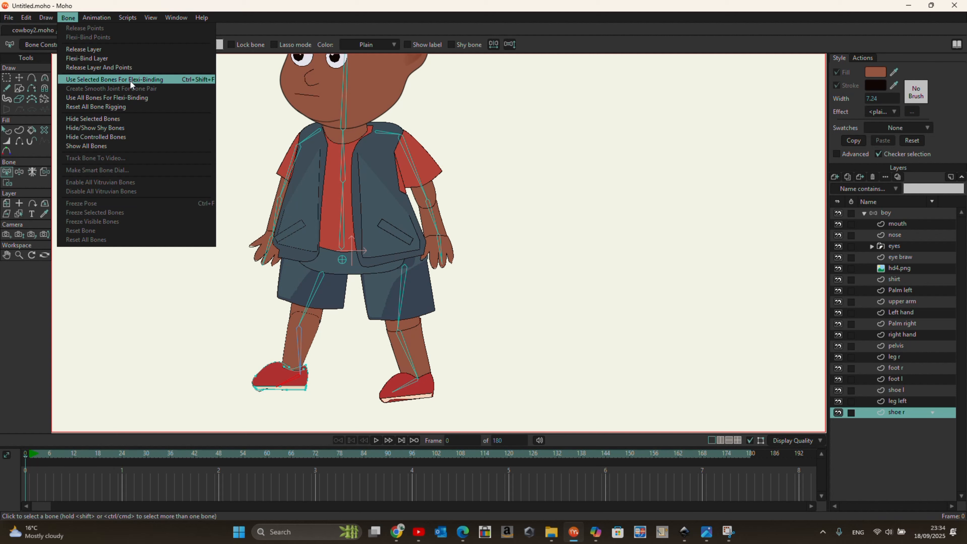
{"action": "left_click", "coordinate": [130, 81]}
Flexi-bind the Palm left layer to the left hand bone and the Palm right layer to the right hand bone.
{"action": "left_click", "coordinate": [906, 302]}
{"action": "left_click", "coordinate": [440, 247]}
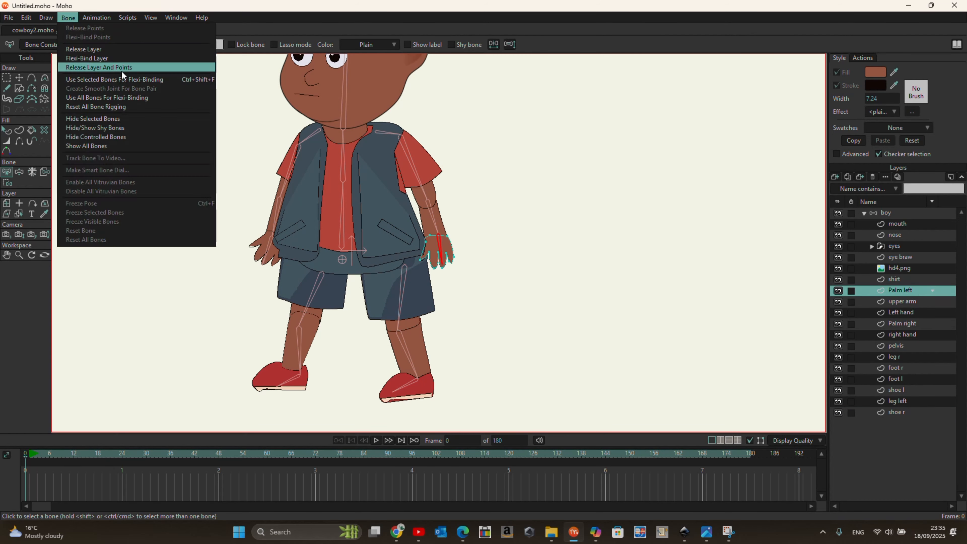
{"action": "left_click", "coordinate": [903, 323]}
{"action": "left_click", "coordinate": [267, 248]}
{"action": "left_click", "coordinate": [68, 18]}
{"action": "left_click", "coordinate": [132, 79]}
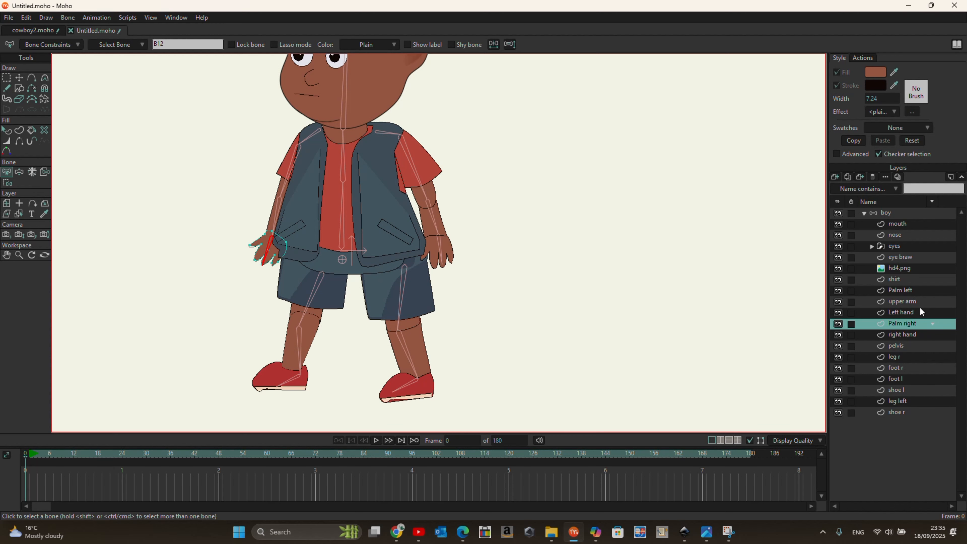
{"action": "left_click", "coordinate": [908, 302]}
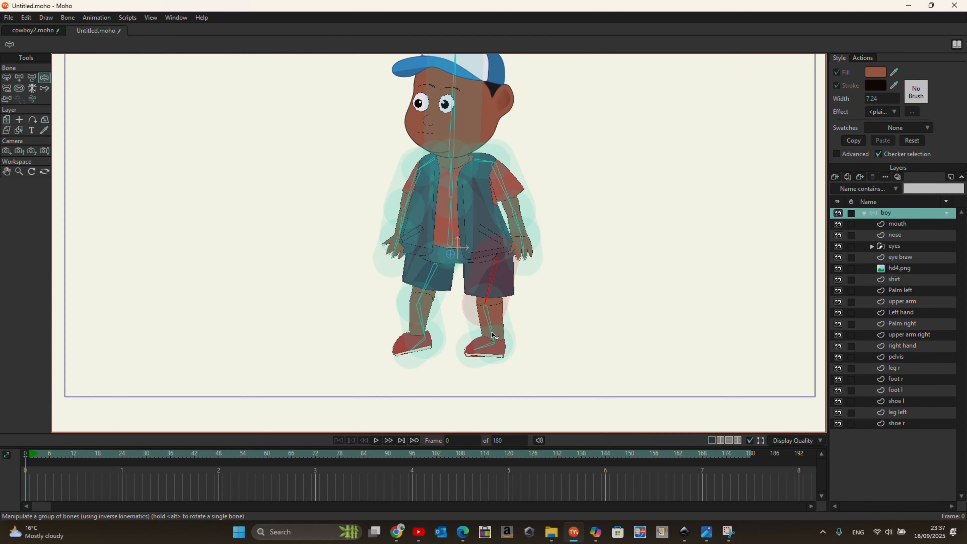
Test the rig by posing the arms, torso and head with the Manipulate Bones tool.
{"action": "mouse_move", "coordinate": [521, 244]}
{"action": "left_mouse_down"}
{"action": "mouse_move", "coordinate": [534, 228]}
{"action": "mouse_move", "coordinate": [516, 237]}
{"action": "left_mouse_up"}
{"action": "left_click_drag", "start_coordinate": [400, 226], "coordinate": [455, 176]}
{"action": "left_click_drag", "start_coordinate": [452, 219], "coordinate": [455, 219]}
{"action": "left_click", "coordinate": [452, 107]}
{"action": "left_click_drag", "start_coordinate": [453, 110], "coordinate": [461, 114]}
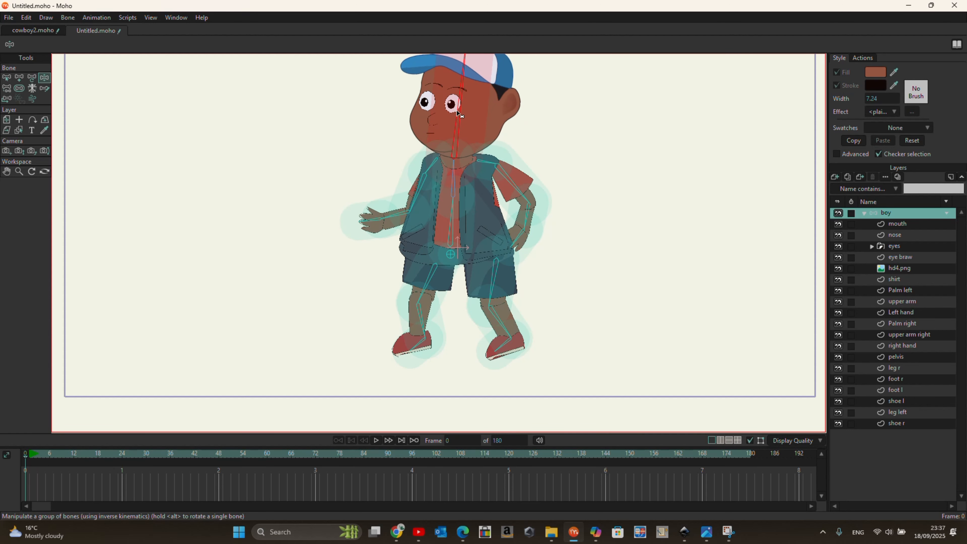
Bind the pelvis layer to the pelvis bone using Use Selected Bones For Flexi-Binding.
{"action": "left_click", "coordinate": [452, 255]}
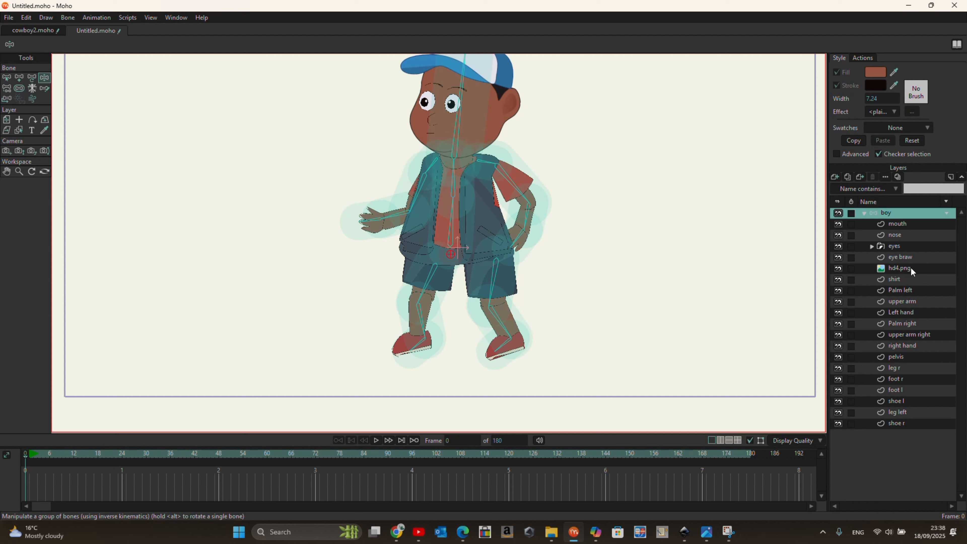
{"action": "left_click", "coordinate": [903, 358]}
{"action": "left_click", "coordinate": [68, 18]}
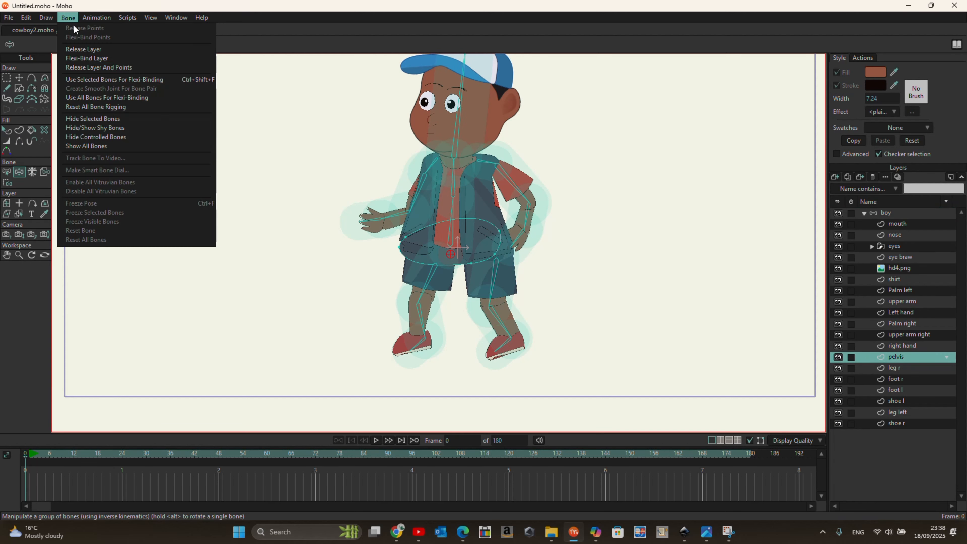
{"action": "left_click", "coordinate": [141, 80]}
Check the pelvis binding by posing the right arm, right leg, torso and head bones.
{"action": "left_click_drag", "start_coordinate": [371, 218], "coordinate": [371, 185]}
{"action": "left_click_drag", "start_coordinate": [431, 282], "coordinate": [482, 290]}
{"action": "mouse_move", "coordinate": [450, 205]}
{"action": "left_mouse_down"}
{"action": "mouse_move", "coordinate": [436, 208]}
{"action": "mouse_move", "coordinate": [461, 206]}
{"action": "mouse_move", "coordinate": [447, 206]}
{"action": "left_mouse_up"}
{"action": "mouse_move", "coordinate": [442, 125]}
{"action": "left_mouse_down"}
{"action": "mouse_move", "coordinate": [451, 118]}
{"action": "mouse_move", "coordinate": [436, 118]}
{"action": "left_mouse_up"}
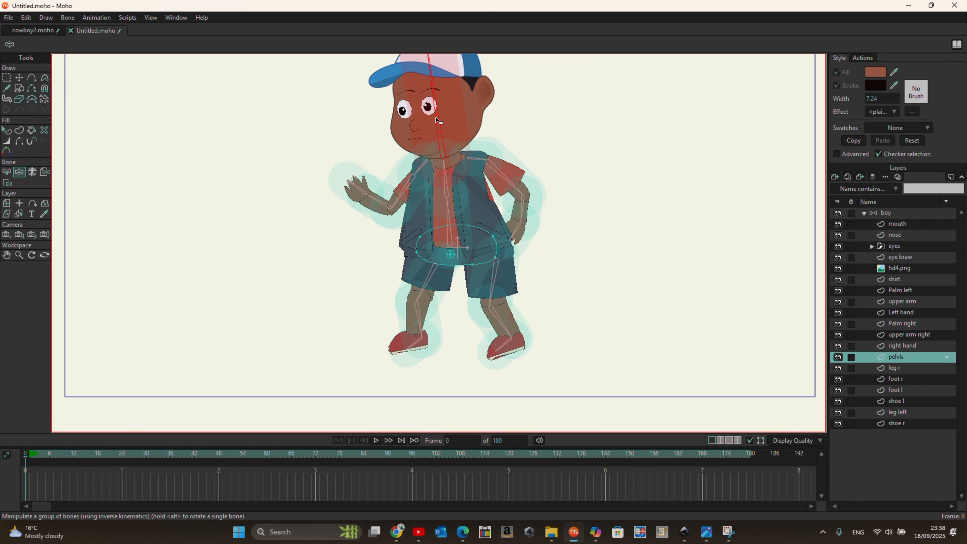
Reduce the bone strength of the boy layer's shoulder and torso bones, bringing the lower torso bone to about 0.56.
{"action": "left_click", "coordinate": [872, 213]}
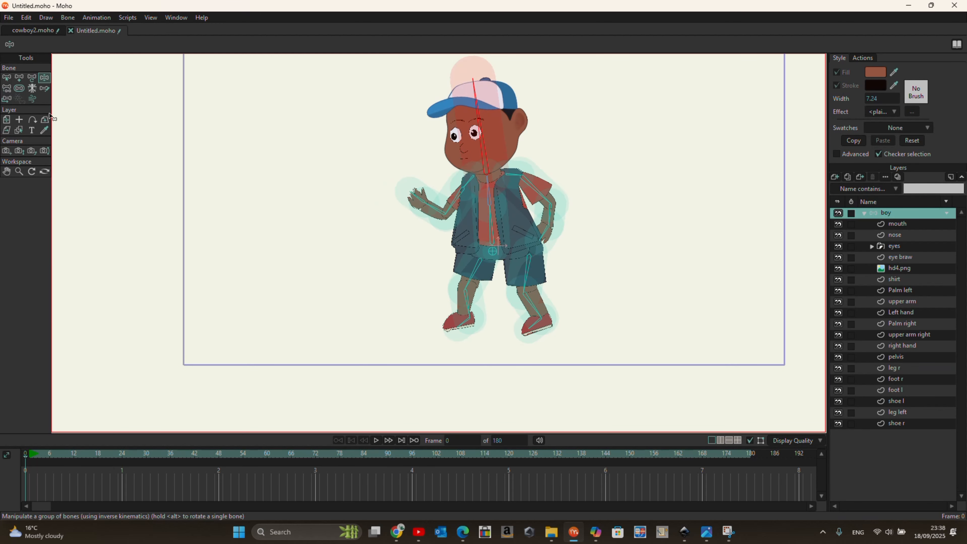
{"action": "key", "text": "b"}
{"action": "scroll", "coordinate": [520, 198], "scroll_direction": "down", "scroll_amount": 5}
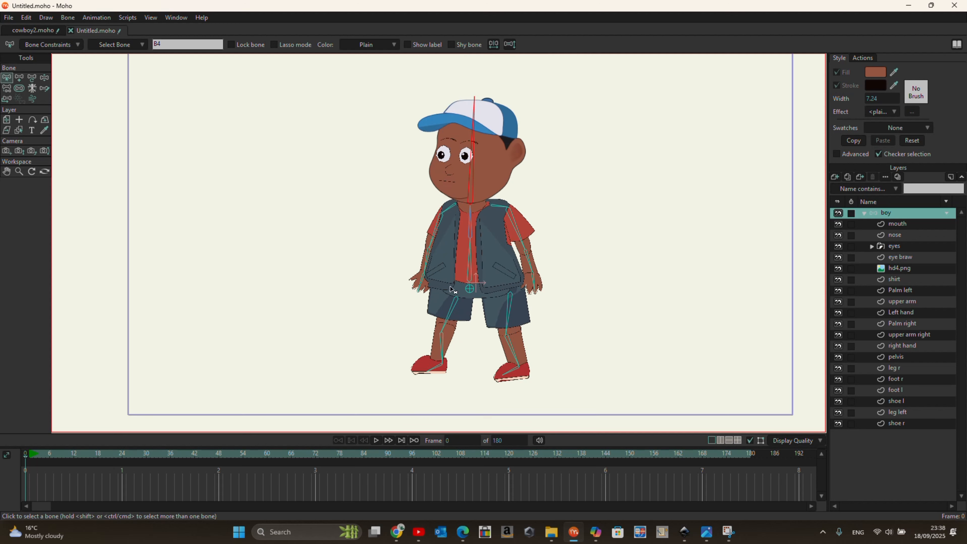
{"action": "scroll", "coordinate": [516, 229], "scroll_direction": "up", "scroll_amount": 5}
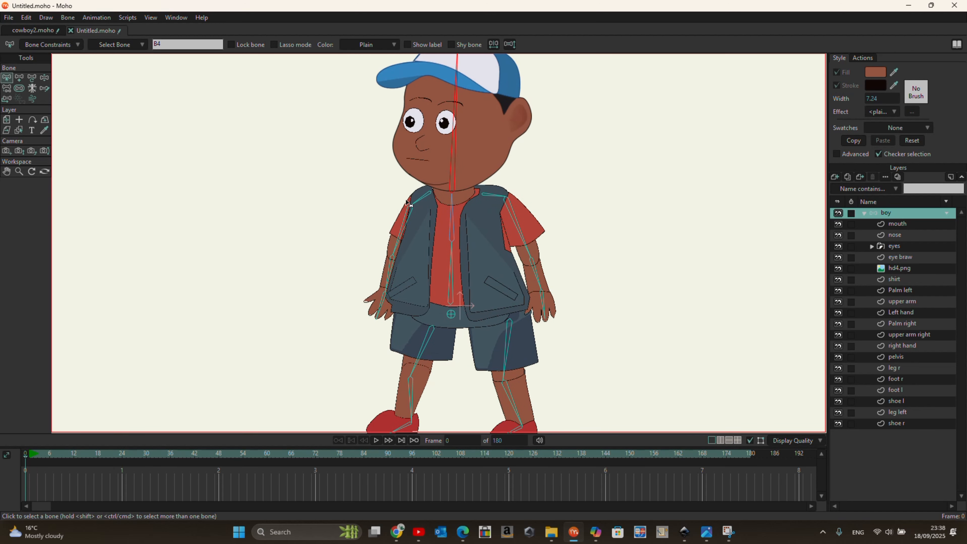
{"action": "left_click", "coordinate": [21, 92]}
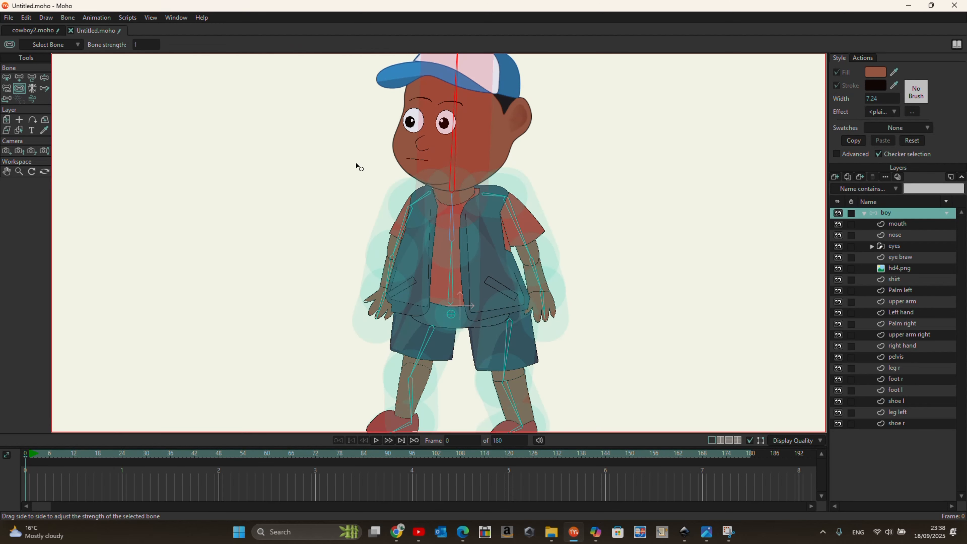
{"action": "left_click_drag", "start_coordinate": [420, 202], "coordinate": [388, 196]}
{"action": "left_click", "coordinate": [482, 209]}
{"action": "left_click", "coordinate": [451, 206]}
{"action": "left_click", "coordinate": [450, 279]}
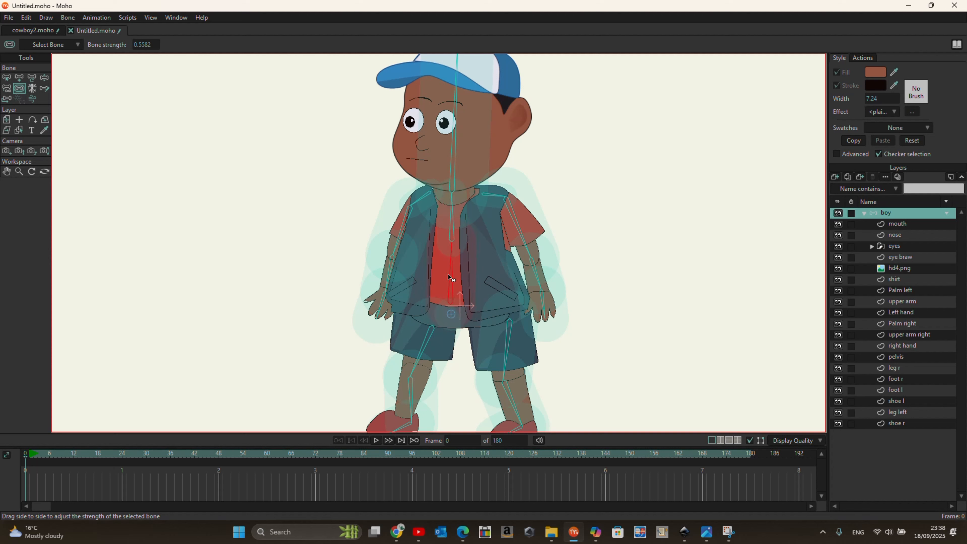
Reduce the strength of the arm and hand bones, with the right upper arm about 0.47 and the left upper arm about 0.60.
{"action": "left_click_drag", "start_coordinate": [402, 224], "coordinate": [355, 217]}
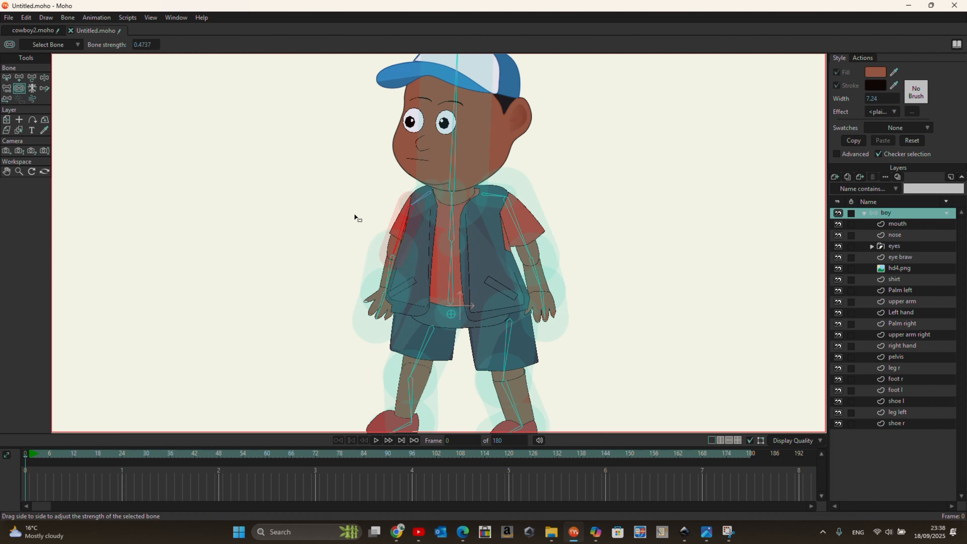
{"action": "left_click_drag", "start_coordinate": [378, 284], "coordinate": [337, 267]}
{"action": "left_click", "coordinate": [380, 332]}
{"action": "left_click_drag", "start_coordinate": [380, 332], "coordinate": [341, 318]}
{"action": "left_click_drag", "start_coordinate": [543, 263], "coordinate": [505, 216]}
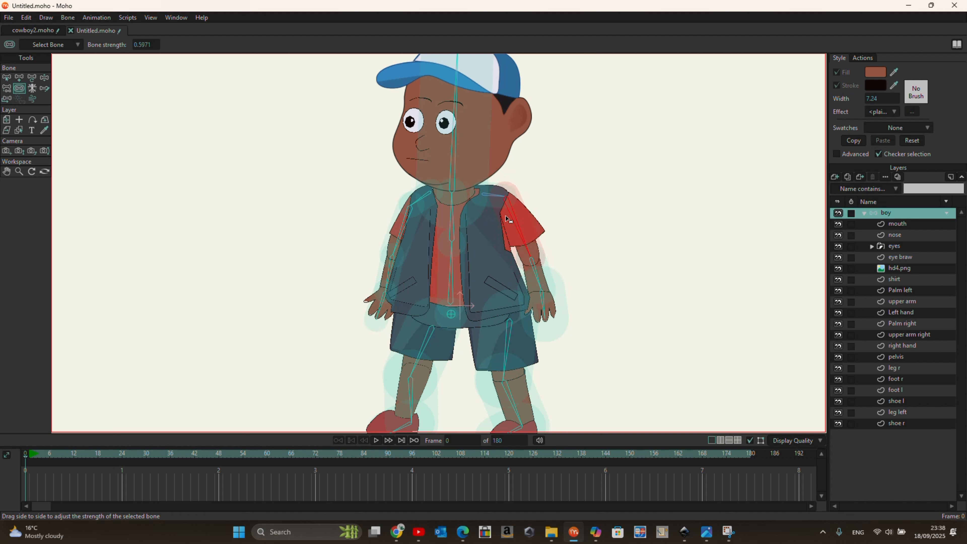
{"action": "left_click_drag", "start_coordinate": [550, 316], "coordinate": [529, 307]}
Reduce the bone strength of the thigh, shin and shoe bones on both legs.
{"action": "left_click_drag", "start_coordinate": [528, 342], "coordinate": [494, 334]}
{"action": "left_click_drag", "start_coordinate": [521, 395], "coordinate": [491, 387]}
{"action": "left_click_drag", "start_coordinate": [443, 332], "coordinate": [414, 329]}
{"action": "left_click_drag", "start_coordinate": [424, 387], "coordinate": [402, 381]}
{"action": "scroll", "coordinate": [419, 275], "scroll_direction": "down", "scroll_amount": 3}
{"action": "scroll", "coordinate": [423, 254], "scroll_direction": "up", "scroll_amount": 3}
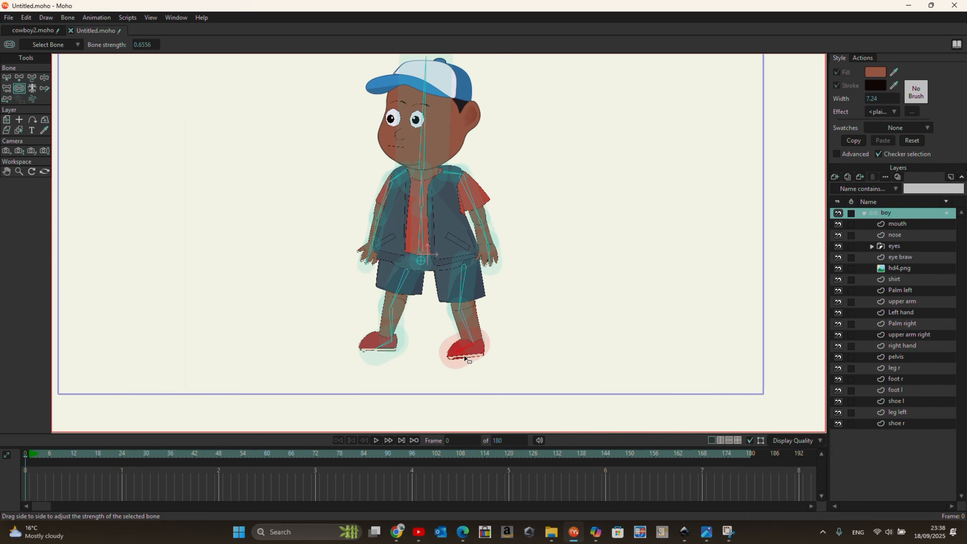
{"action": "left_click", "coordinate": [453, 353]}
{"action": "left_click", "coordinate": [396, 352]}
Test the adjusted bone strengths by posing the legs, feet and torso with the Manipulate Bones tool.
{"action": "key", "text": "z"}
{"action": "left_click_drag", "start_coordinate": [382, 347], "coordinate": [455, 335]}
{"action": "left_click_drag", "start_coordinate": [401, 316], "coordinate": [388, 352]}
{"action": "mouse_move", "coordinate": [455, 299]}
{"action": "left_mouse_down"}
{"action": "mouse_move", "coordinate": [441, 283]}
{"action": "mouse_move", "coordinate": [452, 312]}
{"action": "mouse_move", "coordinate": [440, 292]}
{"action": "mouse_move", "coordinate": [458, 301]}
{"action": "left_mouse_up"}
{"action": "mouse_move", "coordinate": [398, 294]}
{"action": "left_mouse_down"}
{"action": "mouse_move", "coordinate": [371, 289]}
{"action": "mouse_move", "coordinate": [400, 296]}
{"action": "mouse_move", "coordinate": [382, 293]}
{"action": "left_mouse_up"}
{"action": "scroll", "coordinate": [443, 260], "scroll_direction": "down", "scroll_amount": 2}
{"action": "scroll", "coordinate": [432, 220], "scroll_direction": "up", "scroll_amount": 2}
{"action": "left_click_drag", "start_coordinate": [434, 222], "coordinate": [437, 245]}
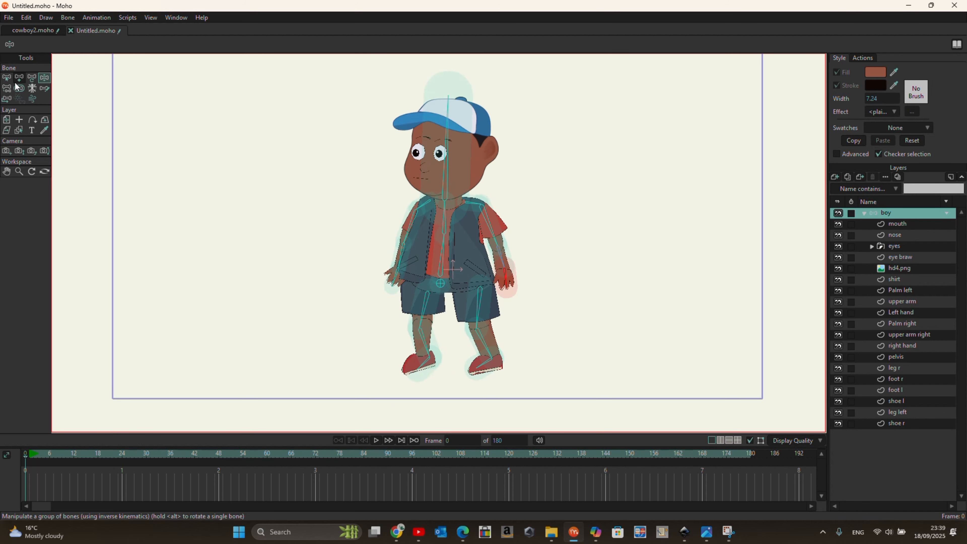
Add a short vertical standalone bone beside the boy's head and name it eye switch.
{"action": "left_click", "coordinate": [7, 77]}
{"action": "scroll", "coordinate": [449, 153], "scroll_direction": "up", "scroll_amount": 3}
{"action": "scroll", "coordinate": [449, 155], "scroll_direction": "down", "scroll_amount": 2}
{"action": "scroll", "coordinate": [426, 149], "scroll_direction": "up", "scroll_amount": 1}
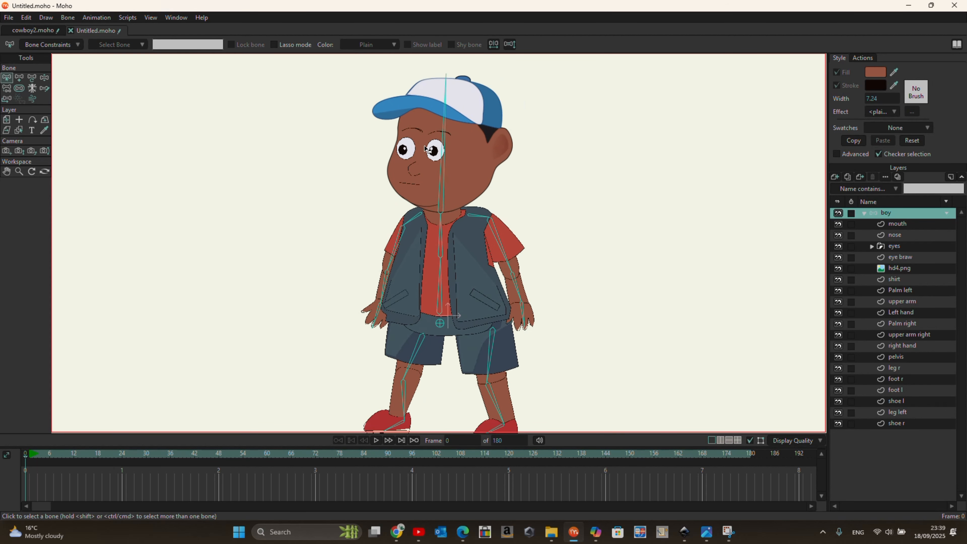
{"action": "key", "text": "a"}
{"action": "left_click_drag", "start_coordinate": [338, 170], "coordinate": [337, 135]}
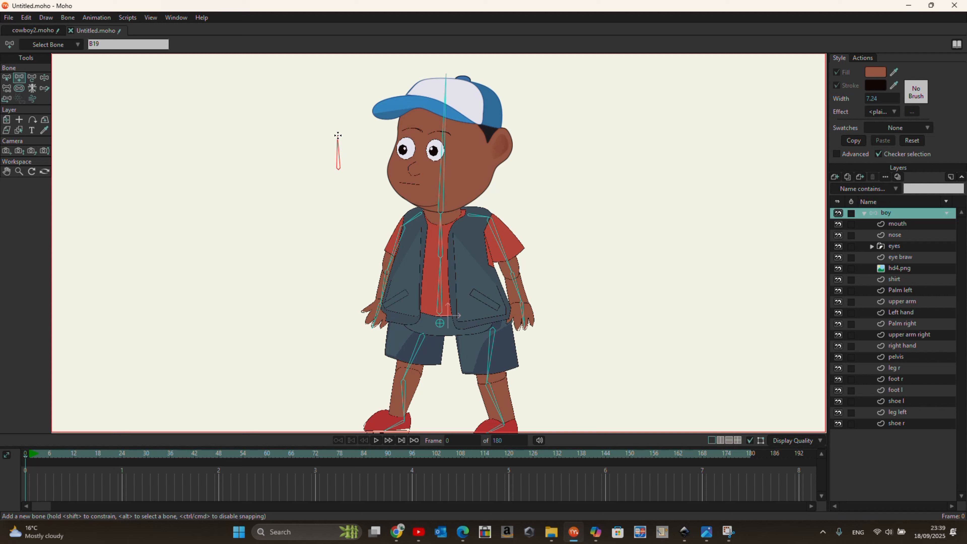
{"action": "type", "text": "eye switc"}
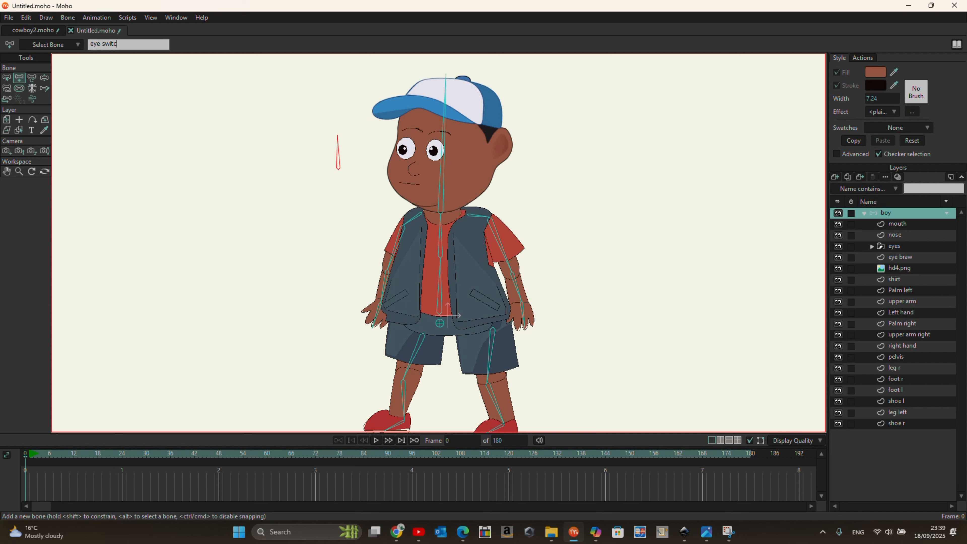
{"action": "key", "text": "Return"}
Make a smart bone dial from the eye switch bone with the default settings.
{"action": "left_click", "coordinate": [67, 17]}
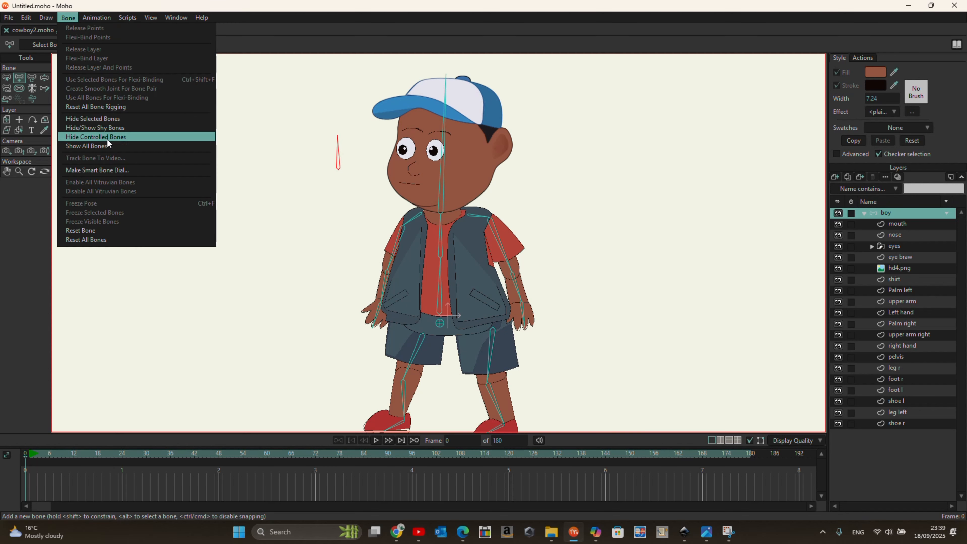
{"action": "left_click", "coordinate": [109, 168]}
{"action": "left_click", "coordinate": [203, 261]}
{"action": "left_click_drag", "start_coordinate": [36, 470], "coordinate": [13, 449]}
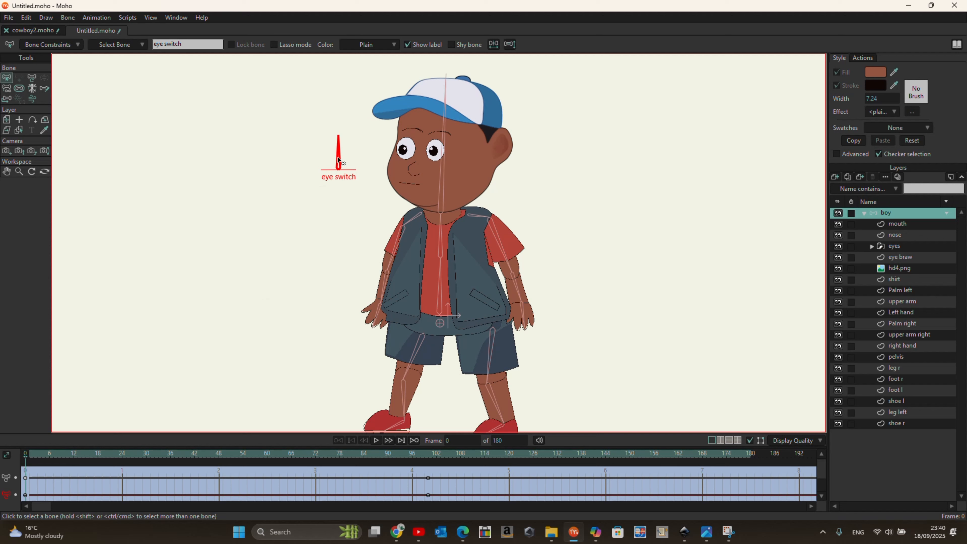
Return to Mainline and recreate the eye switch smart bone dial from -90 to 90 degrees with a duration of 7 frames.
{"action": "left_click", "coordinate": [862, 58]}
{"action": "double_click", "coordinate": [861, 107]}
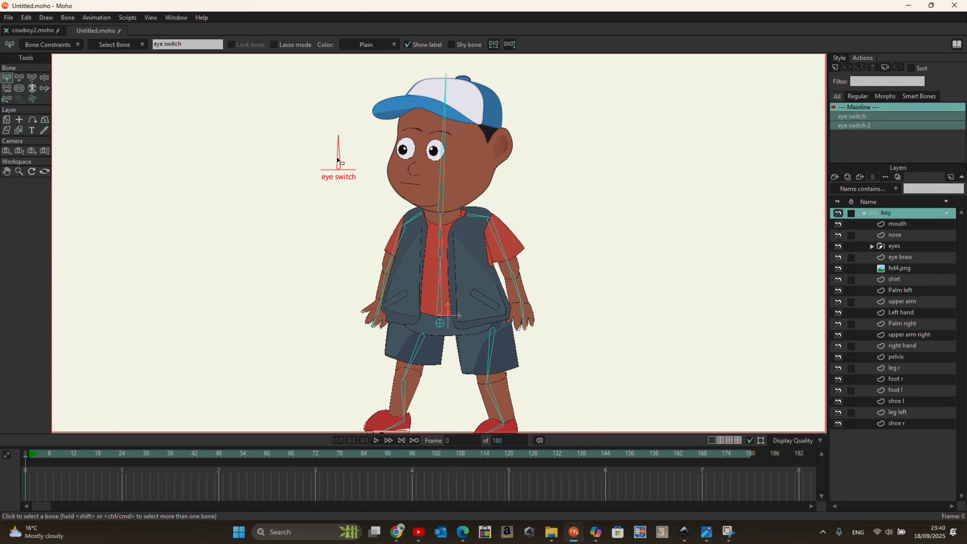
{"action": "left_click", "coordinate": [68, 17]}
{"action": "left_click", "coordinate": [104, 136]}
{"action": "left_click", "coordinate": [67, 18]}
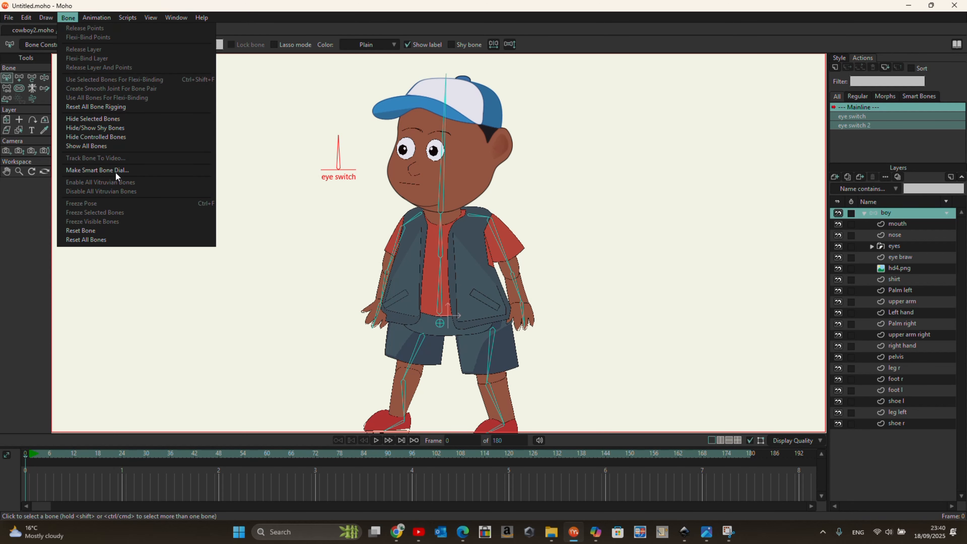
{"action": "left_click", "coordinate": [98, 170]}
{"action": "left_click_drag", "start_coordinate": [159, 232], "coordinate": [156, 233]}
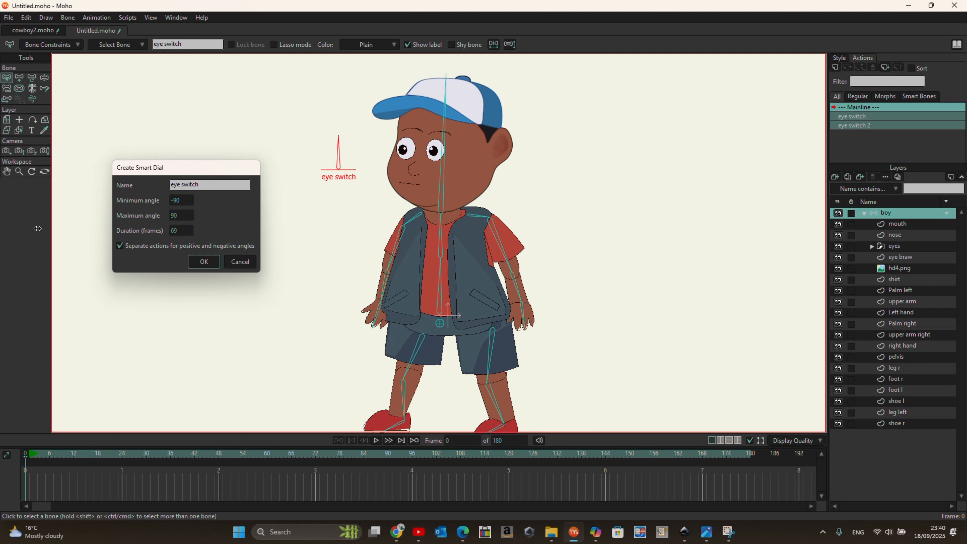
{"action": "left_click", "coordinate": [179, 230]}
{"action": "type", "text": "7"}
{"action": "left_click", "coordinate": [195, 262]}
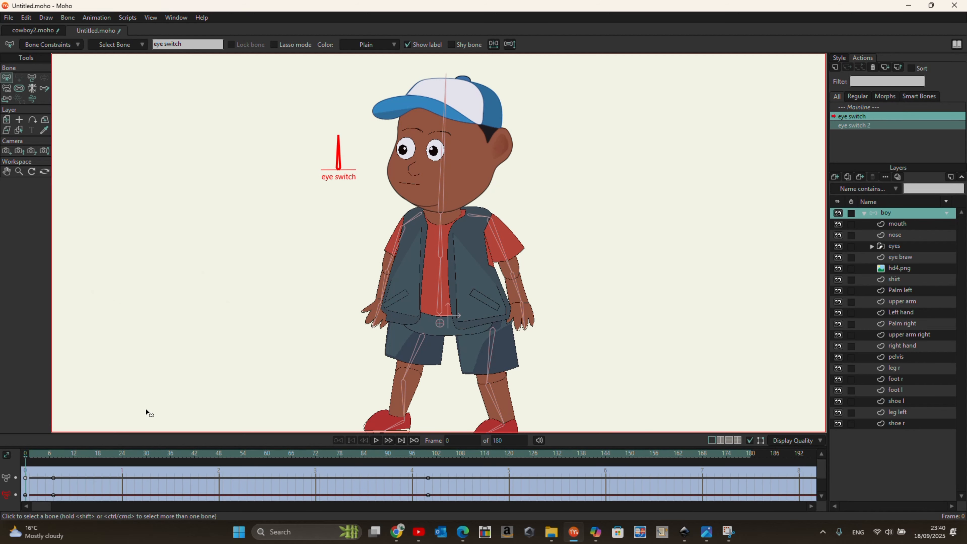
Remove the leftover frame 100 keys from the eye switch action and go to frame 1.
{"action": "left_click_drag", "start_coordinate": [30, 458], "coordinate": [56, 460]}
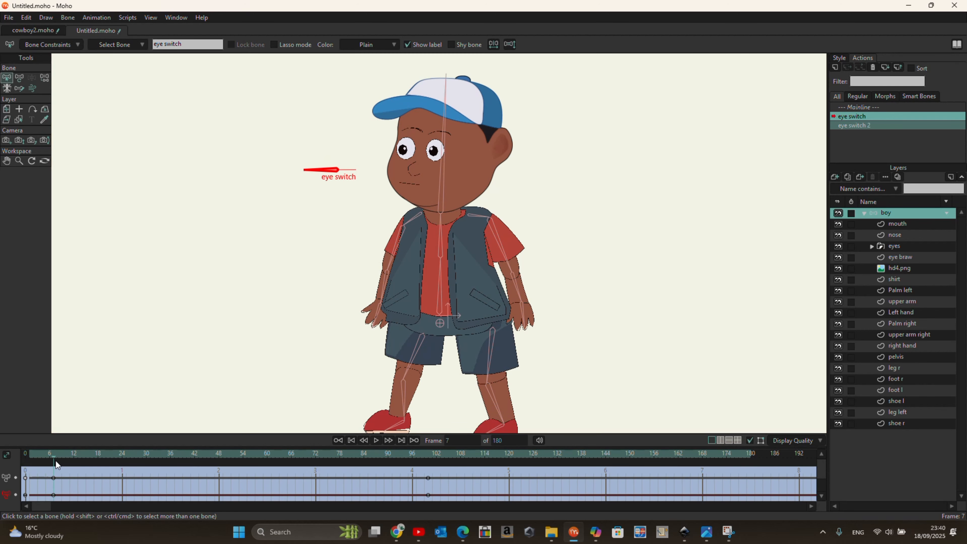
{"action": "left_click", "coordinate": [351, 441]}
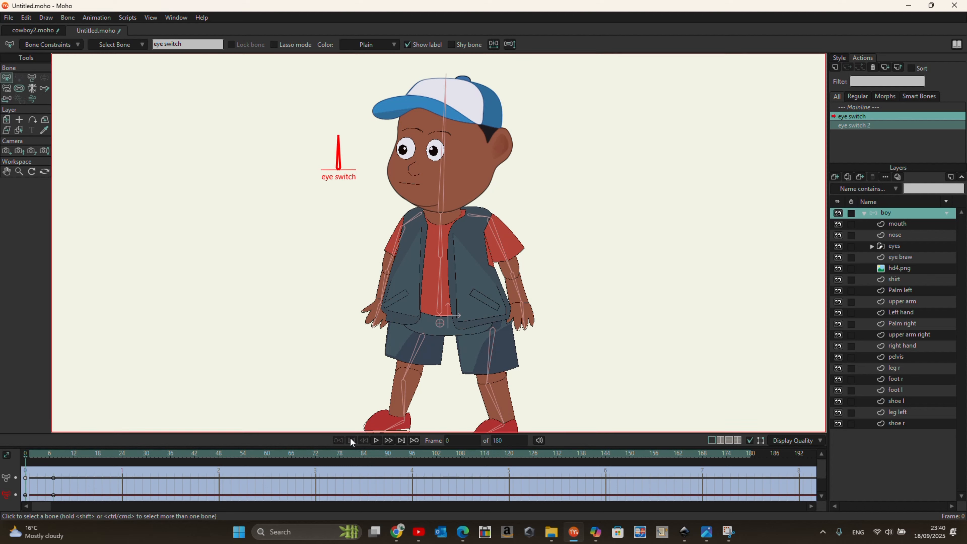
{"action": "left_click", "coordinate": [387, 440]}
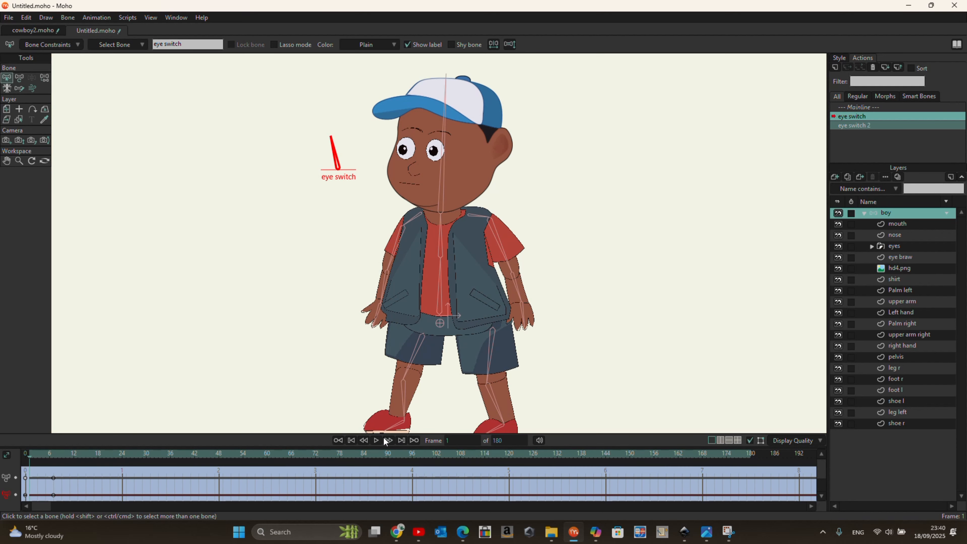
At frame 1 of the eye switch action, shift both irises and the Layer 3 highlights toward the side of the eyes away from the ear.
{"action": "left_click", "coordinate": [871, 246]}
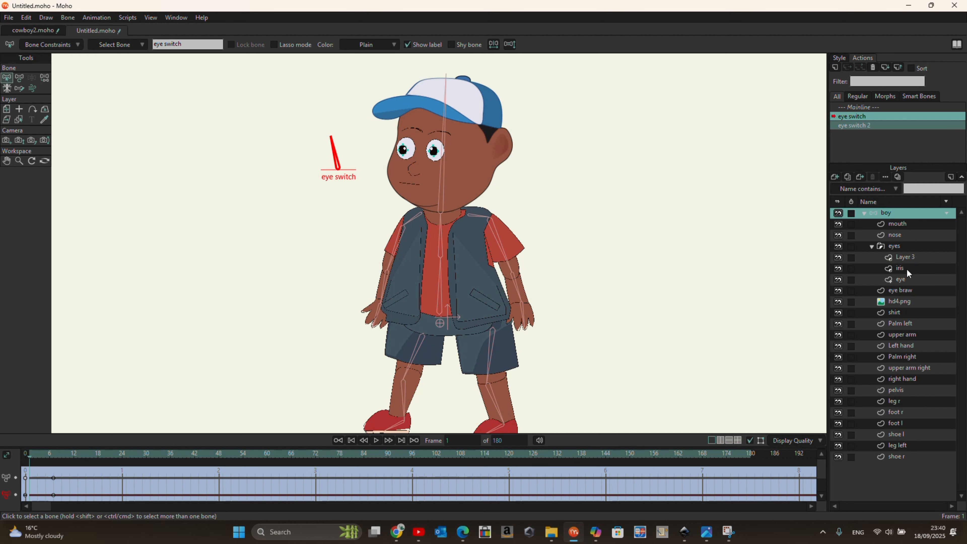
{"action": "left_click", "coordinate": [907, 278]}
{"action": "scroll", "coordinate": [402, 160], "scroll_direction": "up", "scroll_amount": 5}
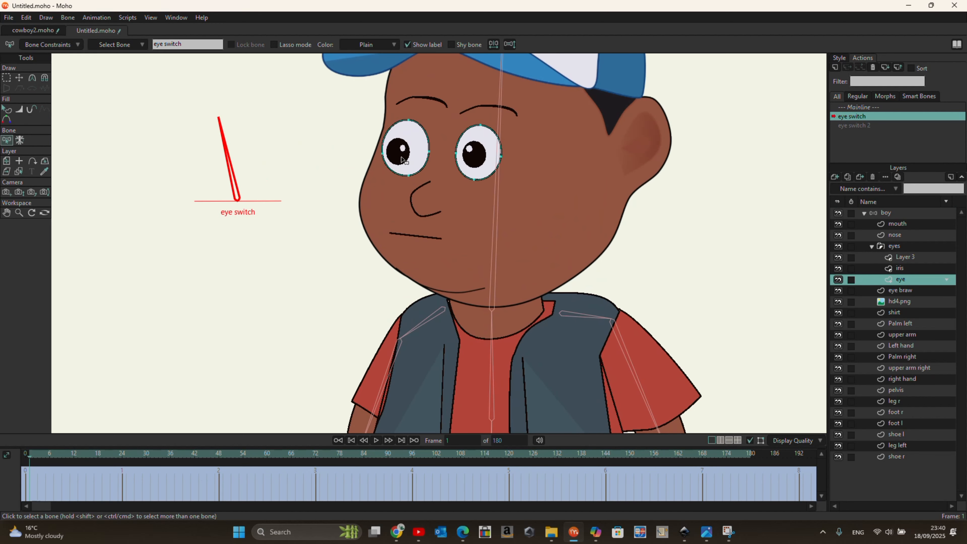
{"action": "left_click", "coordinate": [900, 268]}
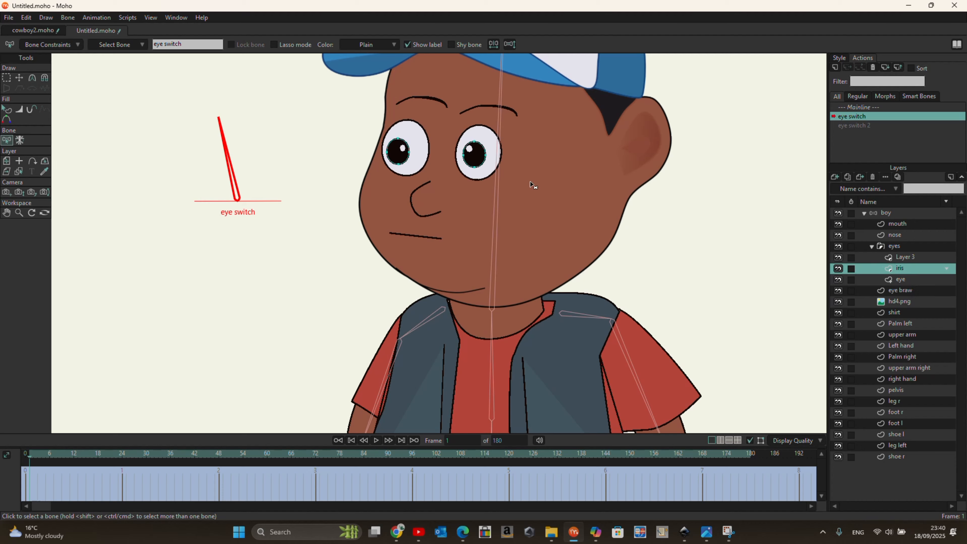
{"action": "scroll", "coordinate": [413, 162], "scroll_direction": "up", "scroll_amount": 3}
{"action": "left_click", "coordinate": [6, 78]}
{"action": "mouse_move", "coordinate": [405, 178]}
{"action": "left_mouse_down"}
{"action": "mouse_move", "coordinate": [418, 132]}
{"action": "mouse_move", "coordinate": [370, 123]}
{"action": "mouse_move", "coordinate": [367, 156]}
{"action": "mouse_move", "coordinate": [402, 179]}
{"action": "mouse_move", "coordinate": [387, 159]}
{"action": "left_mouse_up"}
{"action": "key", "text": "t"}
{"action": "left_click", "coordinate": [904, 257]}
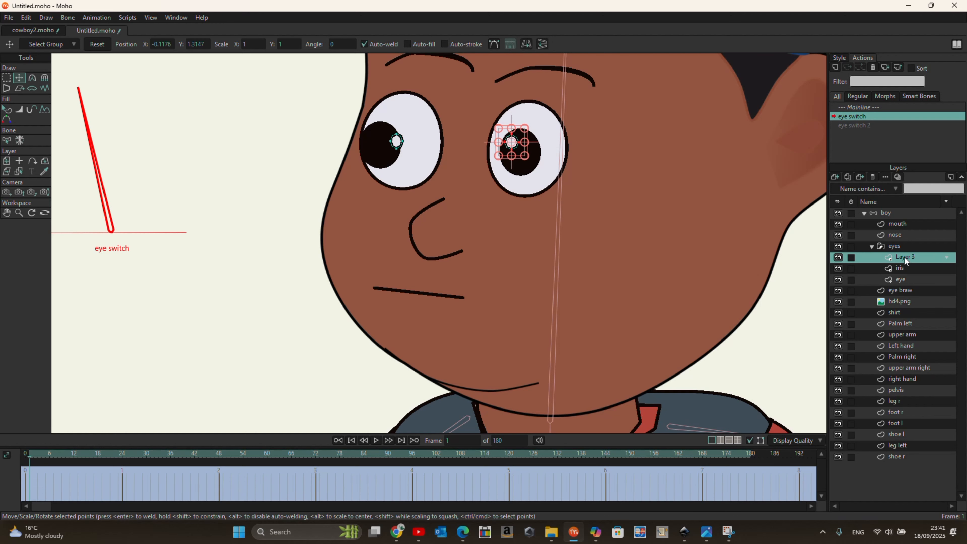
{"action": "left_click_drag", "start_coordinate": [525, 152], "coordinate": [516, 152]}
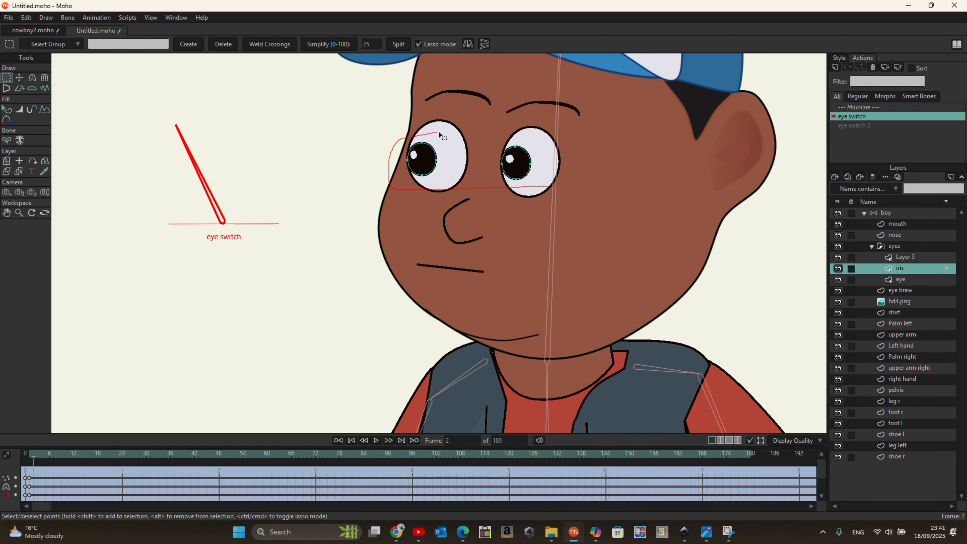
In the eye switch action, select both irises at frame 2 and move the Layer 3 highlights down over the irises at frame 5.
{"action": "mouse_move", "coordinate": [439, 131]}
{"action": "left_mouse_down"}
{"action": "mouse_move", "coordinate": [504, 131]}
{"action": "mouse_move", "coordinate": [545, 167]}
{"action": "mouse_move", "coordinate": [532, 198]}
{"action": "mouse_move", "coordinate": [518, 169]}
{"action": "mouse_move", "coordinate": [542, 175]}
{"action": "left_mouse_up"}
{"action": "left_click", "coordinate": [20, 78]}
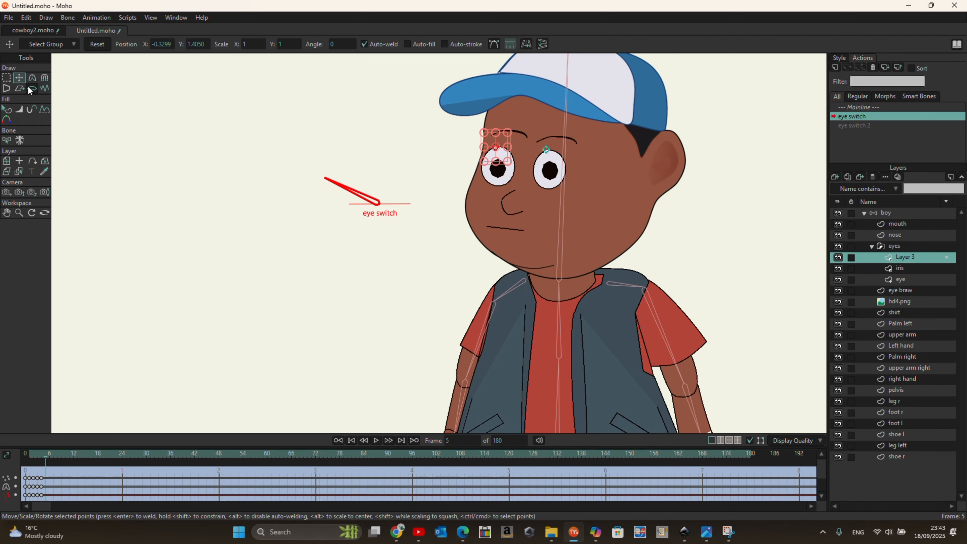
{"action": "key", "text": "g"}
{"action": "mouse_move", "coordinate": [585, 183]}
{"action": "left_mouse_down"}
{"action": "mouse_move", "coordinate": [476, 153]}
{"action": "mouse_move", "coordinate": [578, 153]}
{"action": "left_mouse_up"}
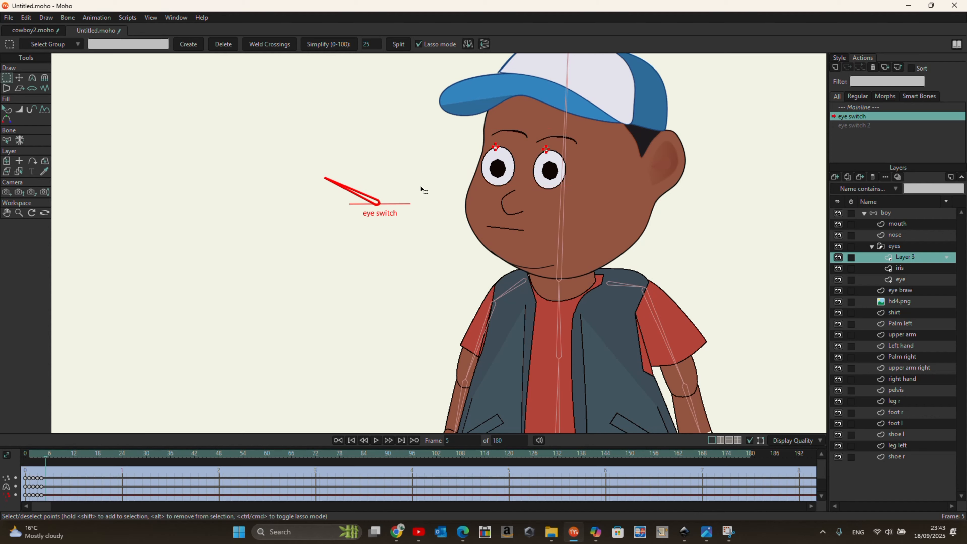
{"action": "left_click", "coordinate": [19, 79]}
{"action": "scroll", "coordinate": [519, 189], "scroll_direction": "up", "scroll_amount": 3}
{"action": "left_click_drag", "start_coordinate": [539, 121], "coordinate": [540, 150]}
{"action": "left_click", "coordinate": [544, 151]}
{"action": "scroll", "coordinate": [394, 329], "scroll_direction": "down", "scroll_amount": 4}
{"action": "left_click", "coordinate": [388, 440]}
{"action": "scroll", "coordinate": [469, 222], "scroll_direction": "up", "scroll_amount": 3}
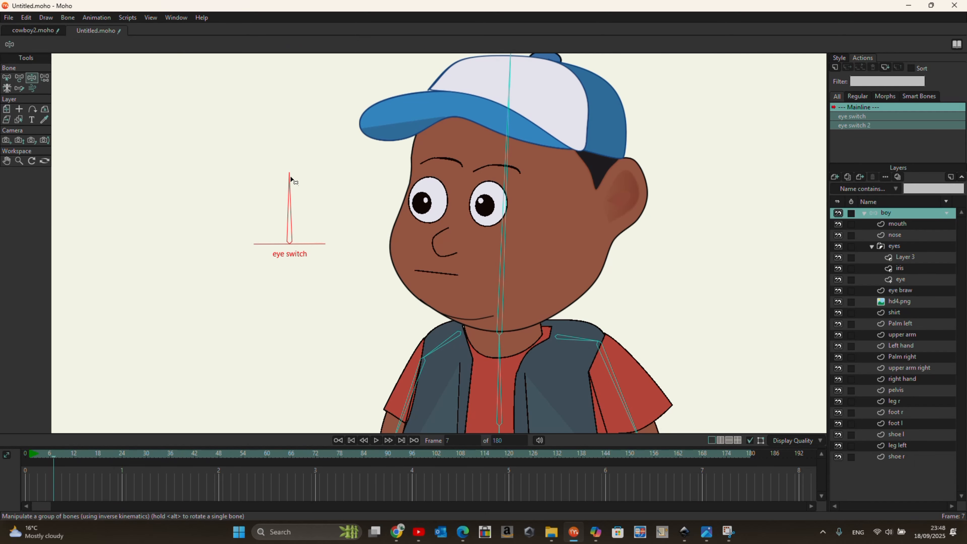
Test the rig at frame 7 of the Mainline by moving the eye switch bone, the head bone and an arm.
{"action": "left_click_drag", "start_coordinate": [290, 177], "coordinate": [264, 195]}
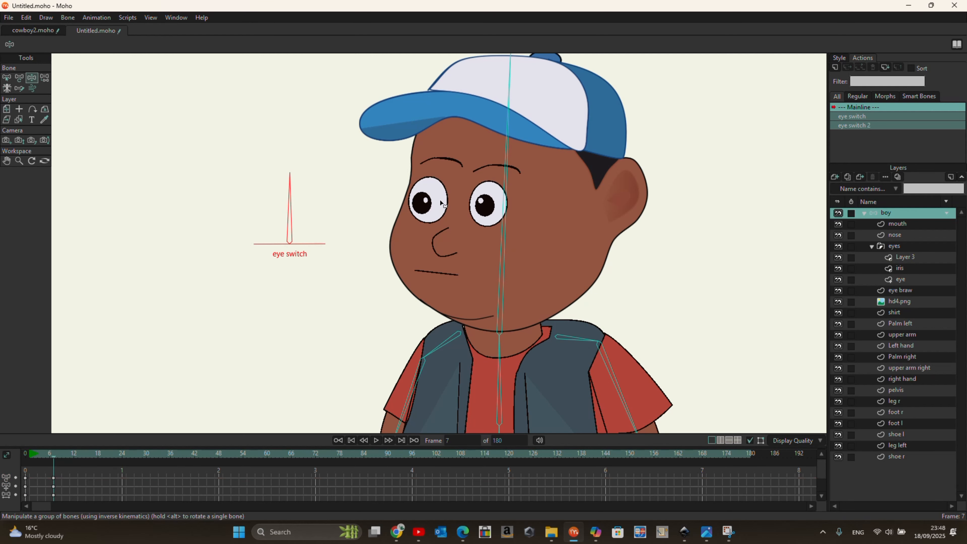
{"action": "scroll", "coordinate": [442, 148], "scroll_direction": "down", "scroll_amount": 3}
{"action": "scroll", "coordinate": [442, 142], "scroll_direction": "down", "scroll_amount": 3}
{"action": "left_click_drag", "start_coordinate": [471, 115], "coordinate": [465, 114]}
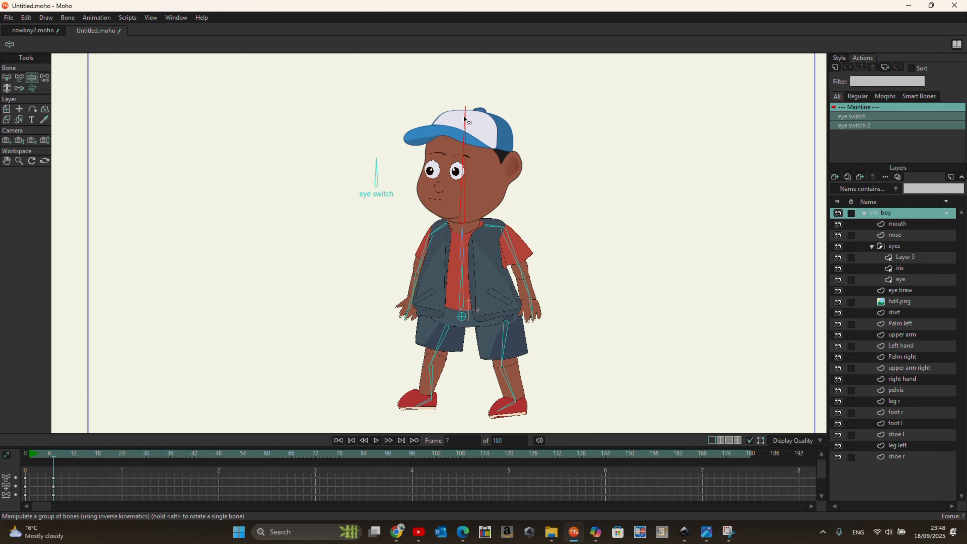
{"action": "left_click_drag", "start_coordinate": [411, 299], "coordinate": [369, 253]}
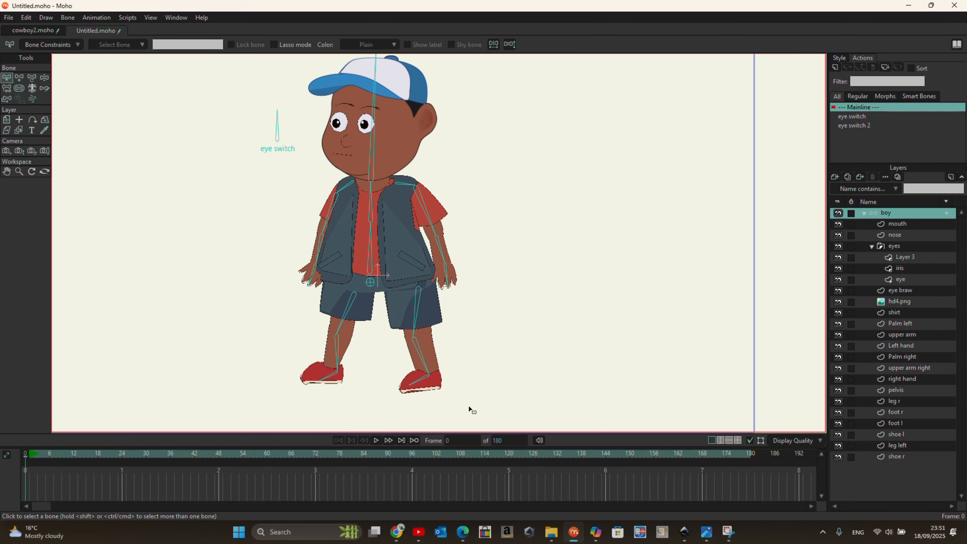
Add a short bone from the ankle toward the back of the leg left's shoe and name it lb.
{"action": "scroll", "coordinate": [469, 409], "scroll_direction": "up", "scroll_amount": 3}
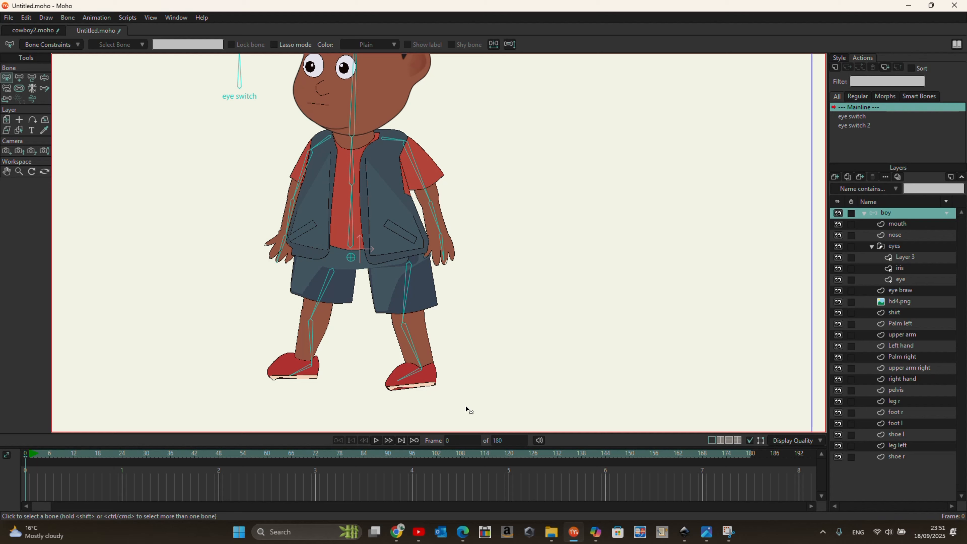
{"action": "scroll", "coordinate": [356, 293], "scroll_direction": "down", "scroll_amount": 2}
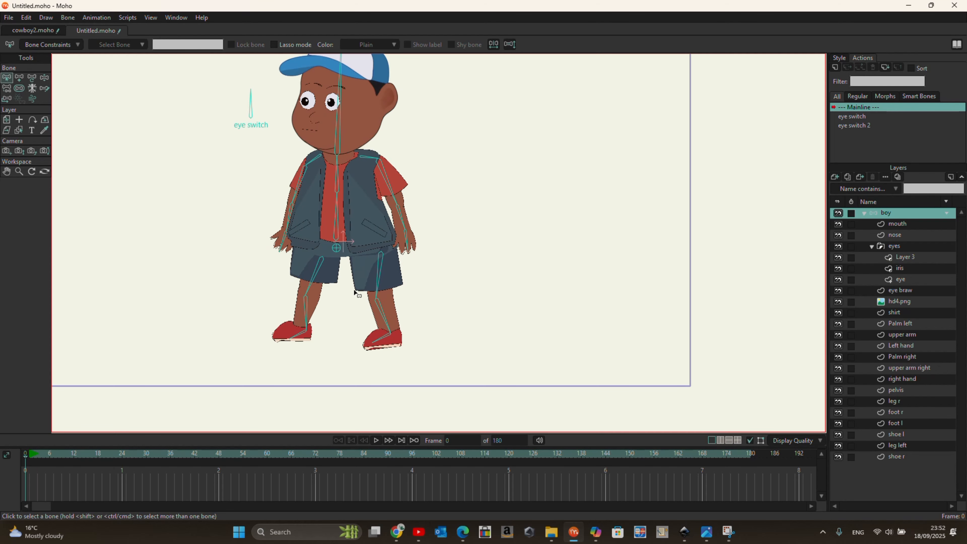
{"action": "left_click", "coordinate": [19, 77]}
{"action": "scroll", "coordinate": [411, 349], "scroll_direction": "up", "scroll_amount": 2}
{"action": "left_click_drag", "start_coordinate": [363, 324], "coordinate": [409, 341]}
{"action": "left_click", "coordinate": [119, 46]}
{"action": "type", "text": "lb"}
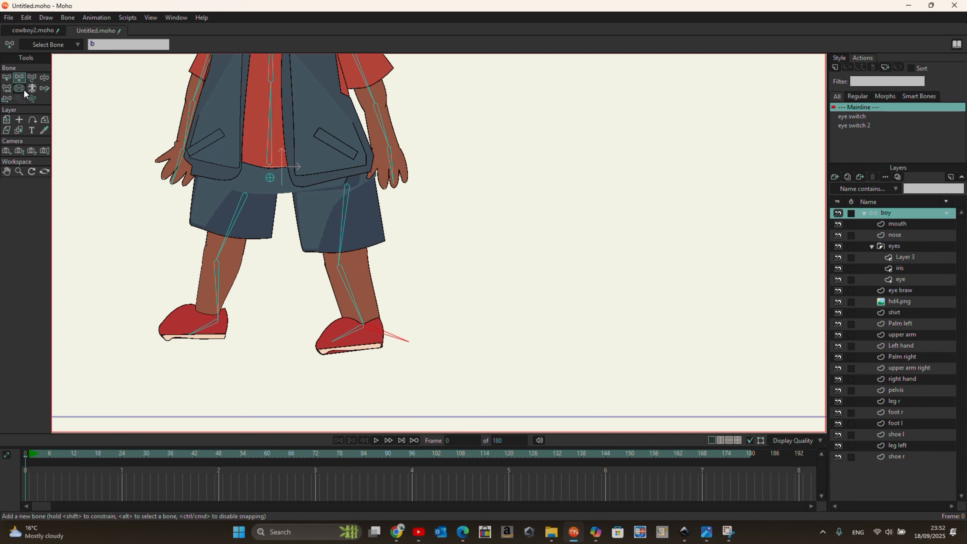
{"action": "key", "text": "Return"}
Add a matching short bone behind the other leg's ankle and name it rb.
{"action": "left_click_drag", "start_coordinate": [219, 322], "coordinate": [255, 347]}
{"action": "type", "text": "r"}
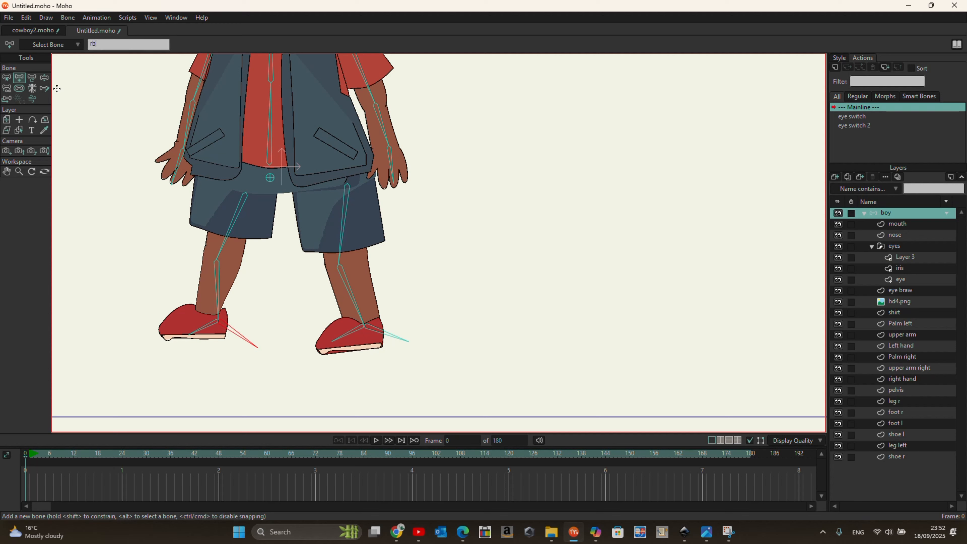
{"action": "key", "text": "Return"}
Set the bone strength of the rb and lb bones to 0.
{"action": "left_click", "coordinate": [19, 88]}
{"action": "left_click_drag", "start_coordinate": [228, 304], "coordinate": [186, 314]}
{"action": "left_click_drag", "start_coordinate": [407, 363], "coordinate": [330, 323]}
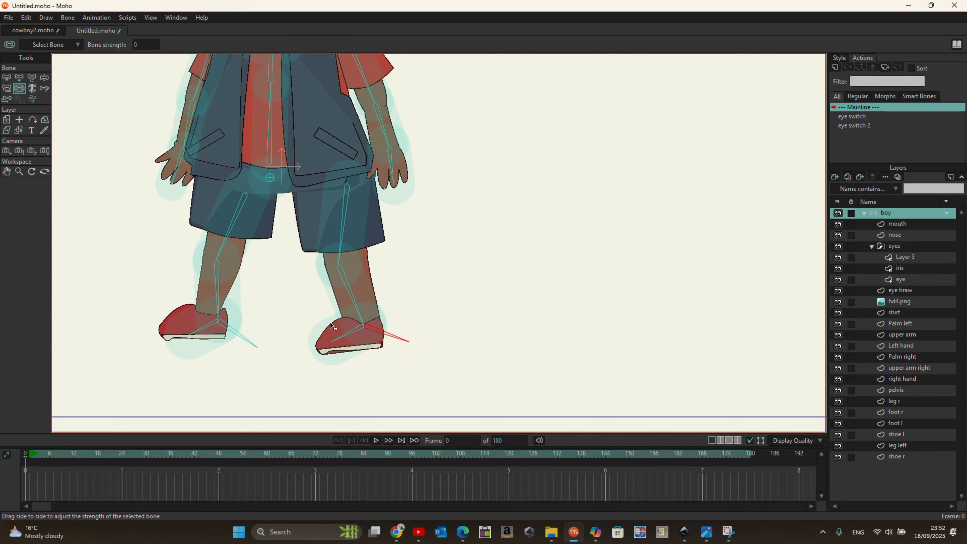
Select both shin bones and set squash and stretch scaling to 1.30 and maximum IK stretching to 1.20.
{"action": "left_click", "coordinate": [216, 281]}
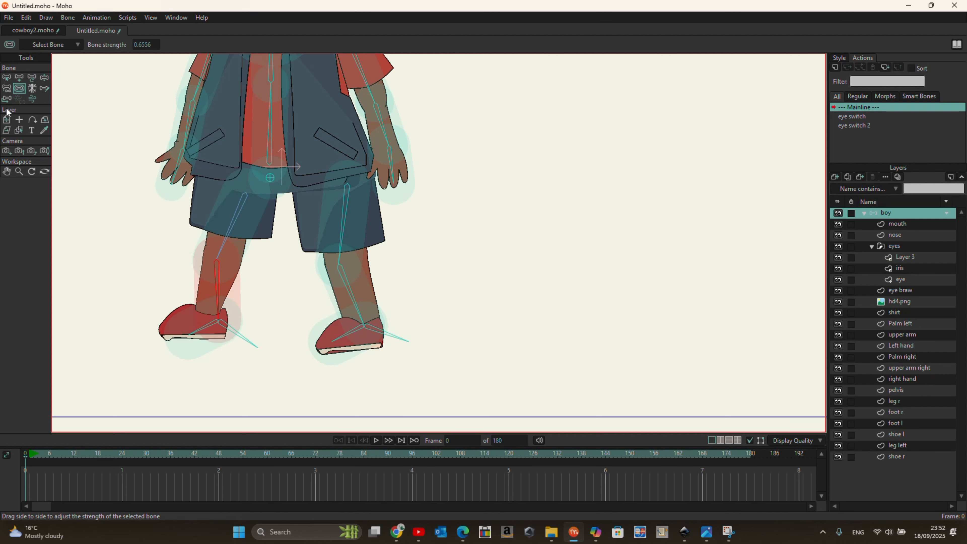
{"action": "left_click", "coordinate": [6, 77]}
{"action": "left_click_drag", "start_coordinate": [192, 282], "coordinate": [385, 295]}
{"action": "left_click", "coordinate": [48, 45]}
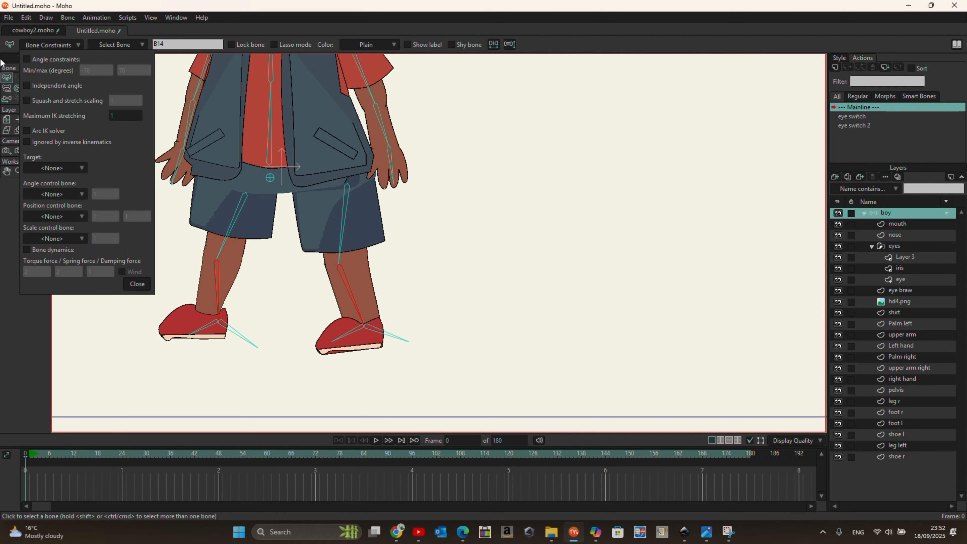
{"action": "left_click_drag", "start_coordinate": [124, 116], "coordinate": [129, 115]}
{"action": "left_click", "coordinate": [26, 100]}
{"action": "left_click", "coordinate": [137, 285]}
Assign the lb bone as the target of shin bone B14.
{"action": "left_click", "coordinate": [349, 289]}
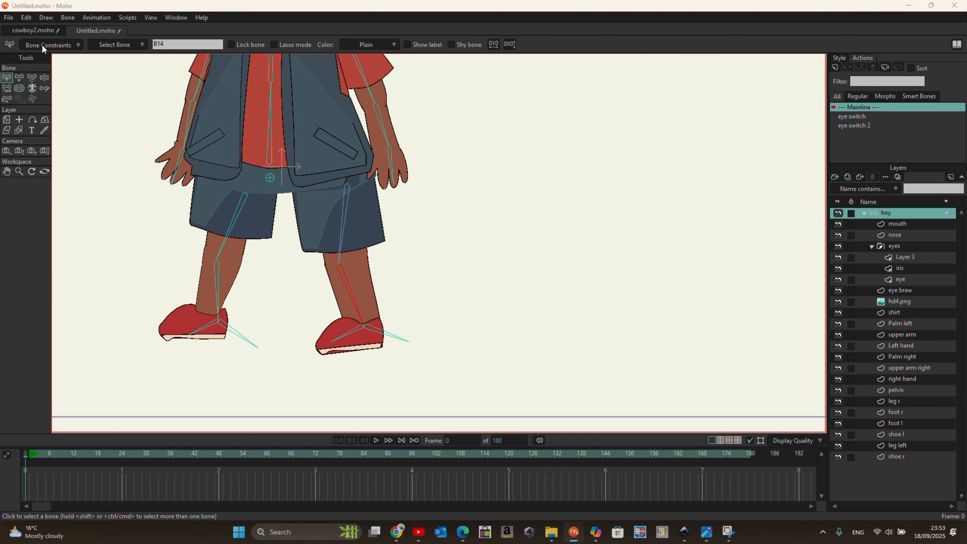
{"action": "left_click", "coordinate": [42, 45]}
{"action": "left_click", "coordinate": [60, 165]}
{"action": "left_click", "coordinate": [88, 352]}
{"action": "left_click", "coordinate": [281, 286]}
{"action": "left_click", "coordinate": [351, 289]}
{"action": "left_click", "coordinate": [41, 45]}
{"action": "left_click", "coordinate": [61, 165]}
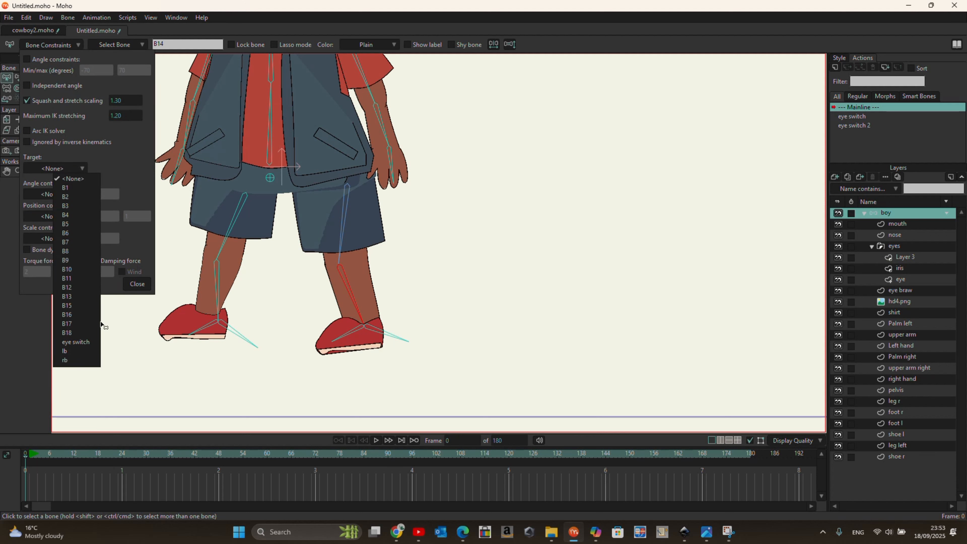
{"action": "left_click", "coordinate": [82, 352]}
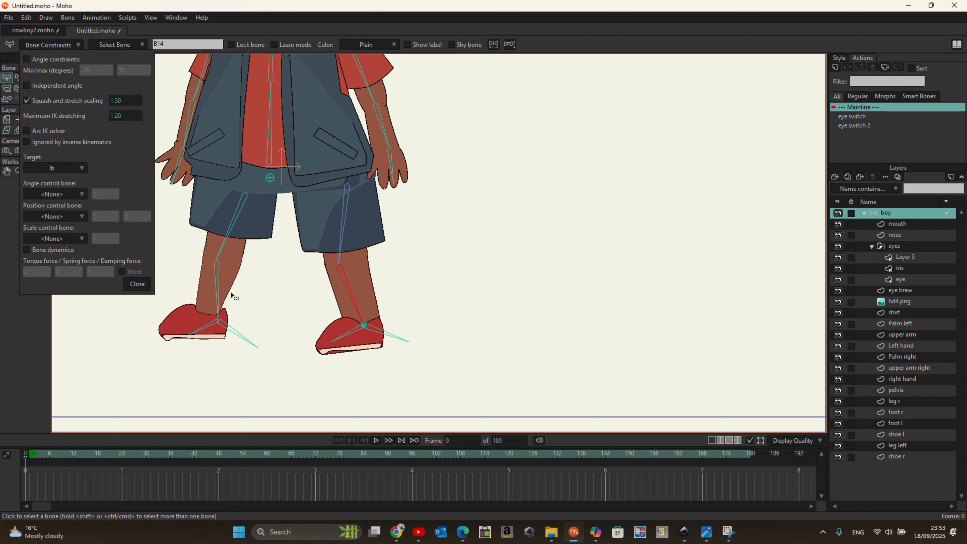
{"action": "left_click", "coordinate": [134, 283]}
Assign the rb bone as the target of the other leg's shin bone, B17.
{"action": "left_click", "coordinate": [223, 293]}
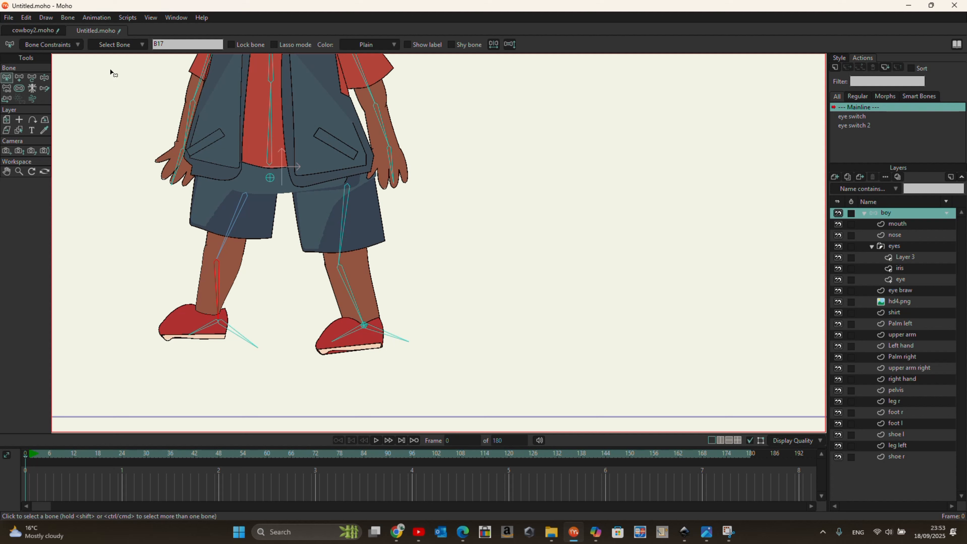
{"action": "left_click", "coordinate": [51, 44]}
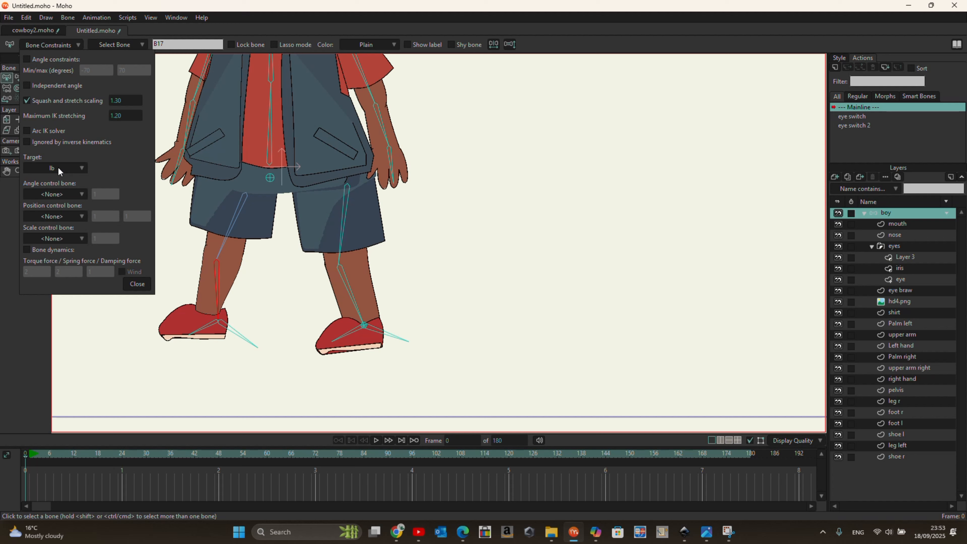
{"action": "left_click", "coordinate": [59, 169]}
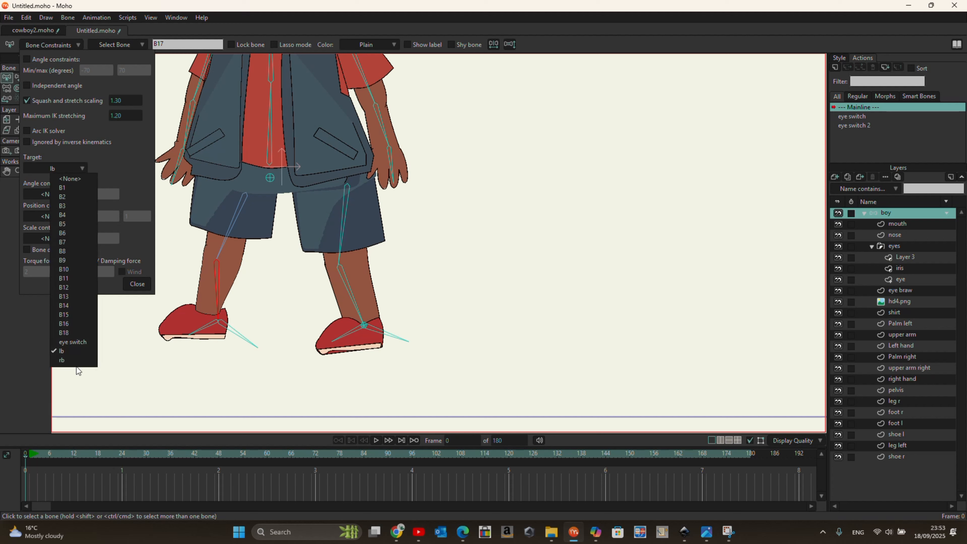
{"action": "left_click", "coordinate": [72, 359]}
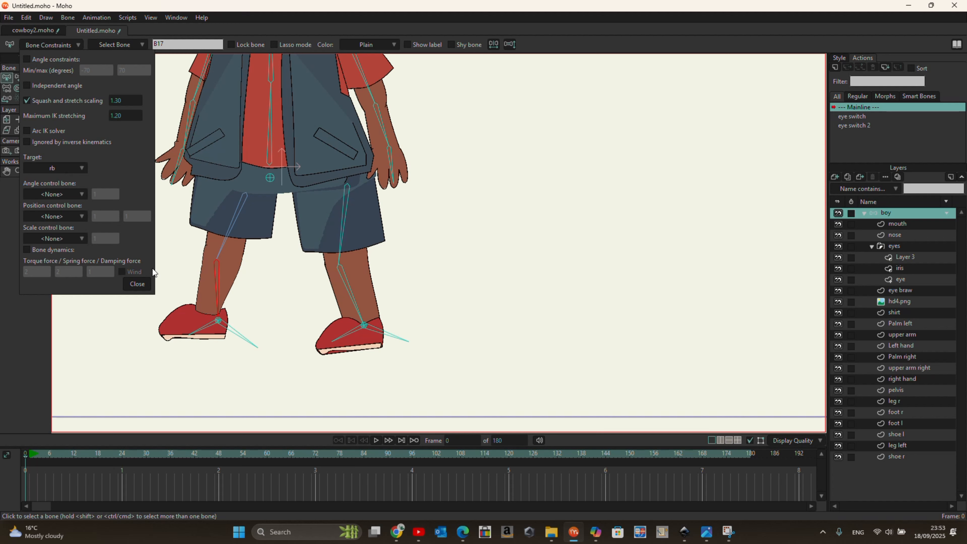
{"action": "left_click", "coordinate": [143, 285]}
Test the leg targets at frame 1 by moving the hip bone around, and delete the resulting test keyframes.
{"action": "left_click", "coordinate": [29, 457]}
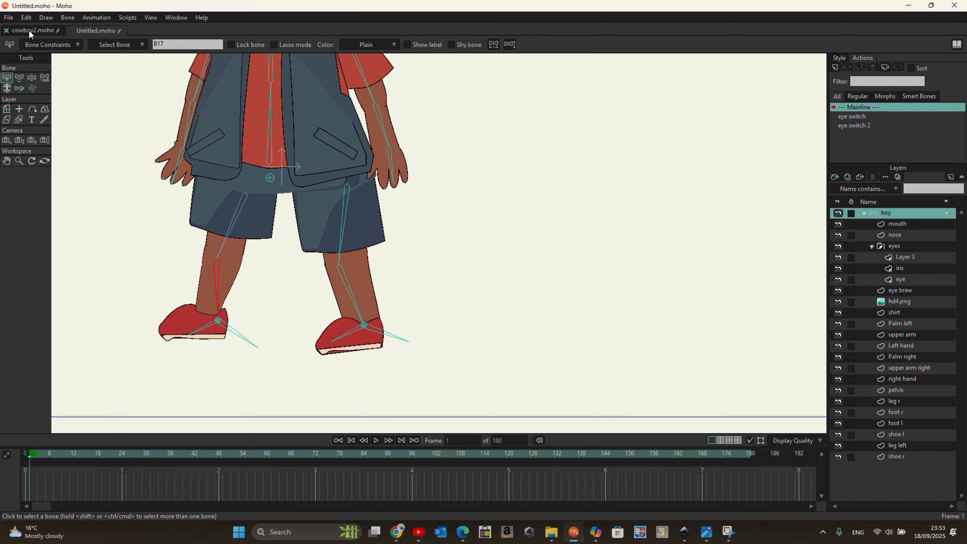
{"action": "left_click", "coordinate": [33, 78]}
{"action": "left_click_drag", "start_coordinate": [270, 178], "coordinate": [264, 200]}
{"action": "scroll", "coordinate": [323, 187], "scroll_direction": "down", "scroll_amount": 1}
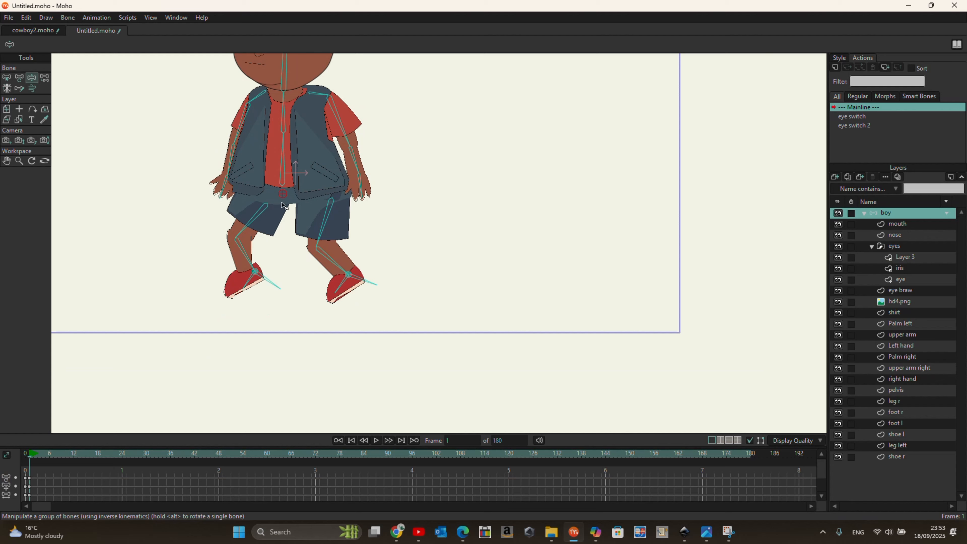
{"action": "mouse_move", "coordinate": [286, 196]}
{"action": "left_mouse_down"}
{"action": "mouse_move", "coordinate": [289, 182]}
{"action": "mouse_move", "coordinate": [293, 209]}
{"action": "left_mouse_up"}
{"action": "scroll", "coordinate": [328, 309], "scroll_direction": "up", "scroll_amount": 3}
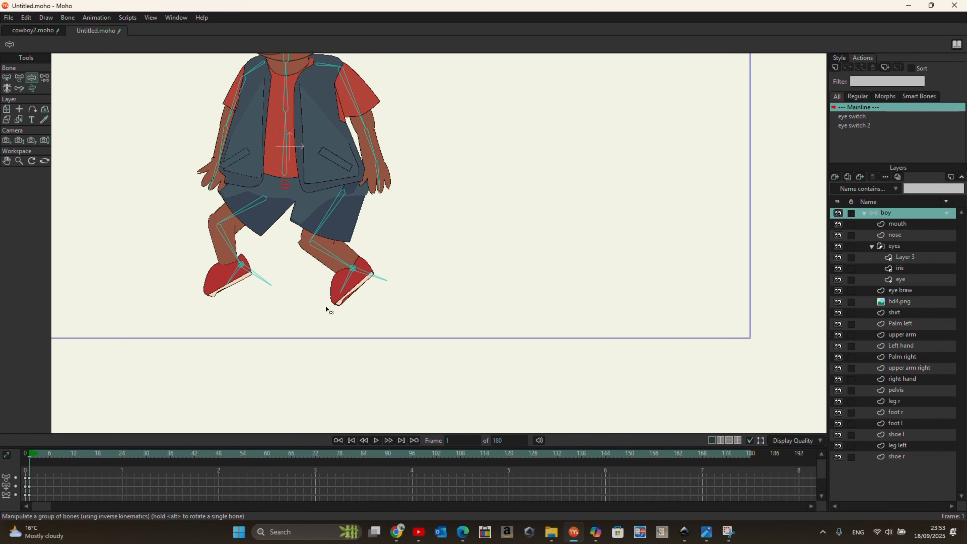
{"action": "left_click_drag", "start_coordinate": [271, 104], "coordinate": [256, 53]}
{"action": "scroll", "coordinate": [397, 357], "scroll_direction": "down", "scroll_amount": 2}
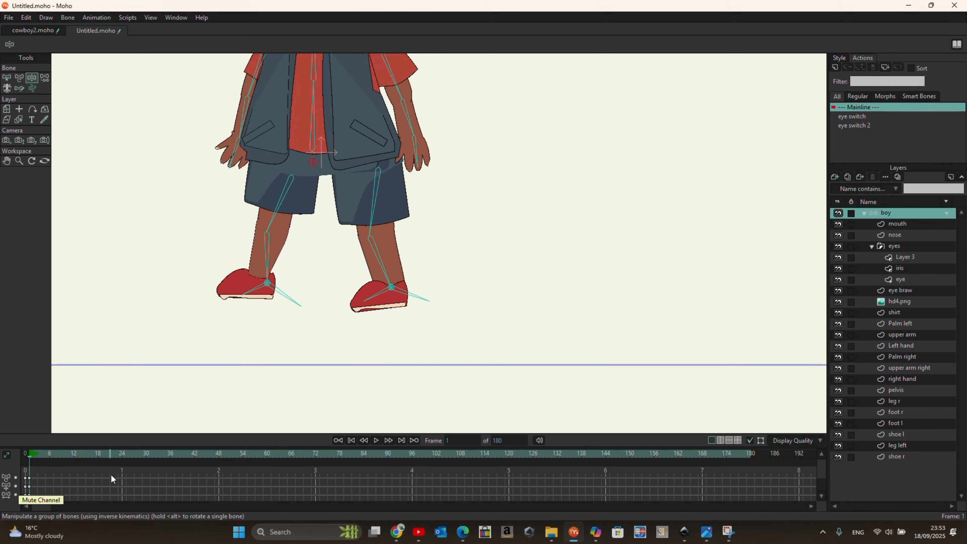
{"action": "left_click_drag", "start_coordinate": [94, 470], "coordinate": [1, 511]}
{"action": "key", "text": "Delete"}
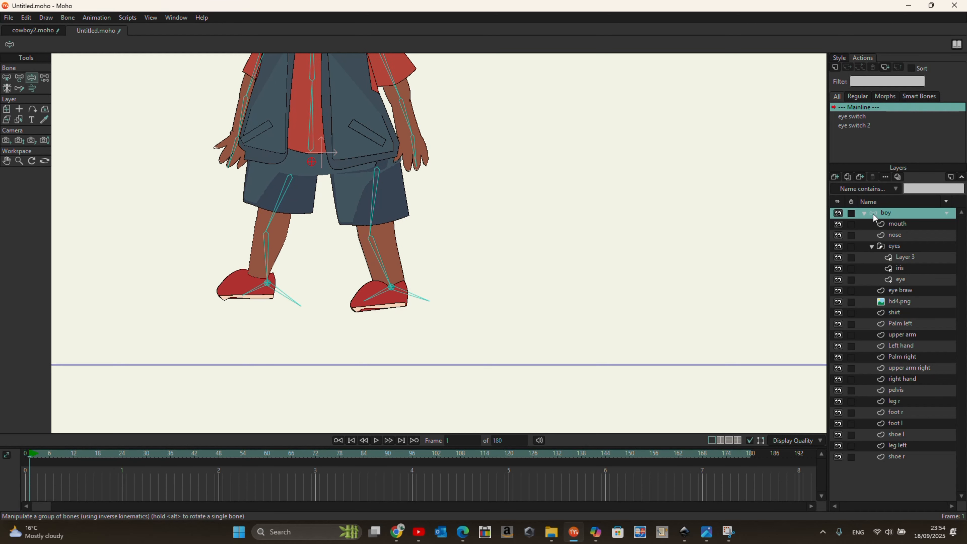
Create an action named B14 for the shin bone and rotate that bone to about 91.7 degrees at frame 30.
{"action": "left_click", "coordinate": [863, 213]}
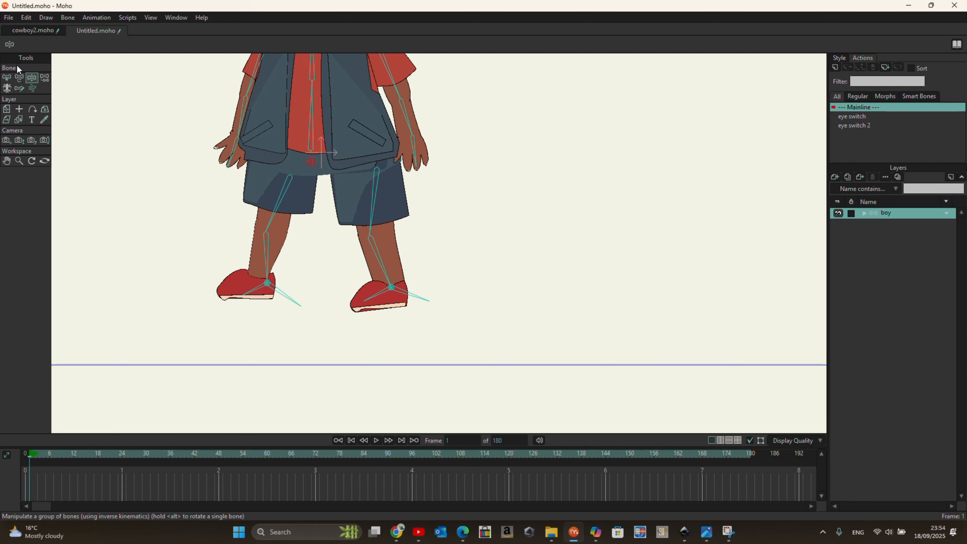
{"action": "left_click", "coordinate": [7, 78]}
{"action": "left_click", "coordinate": [375, 259]}
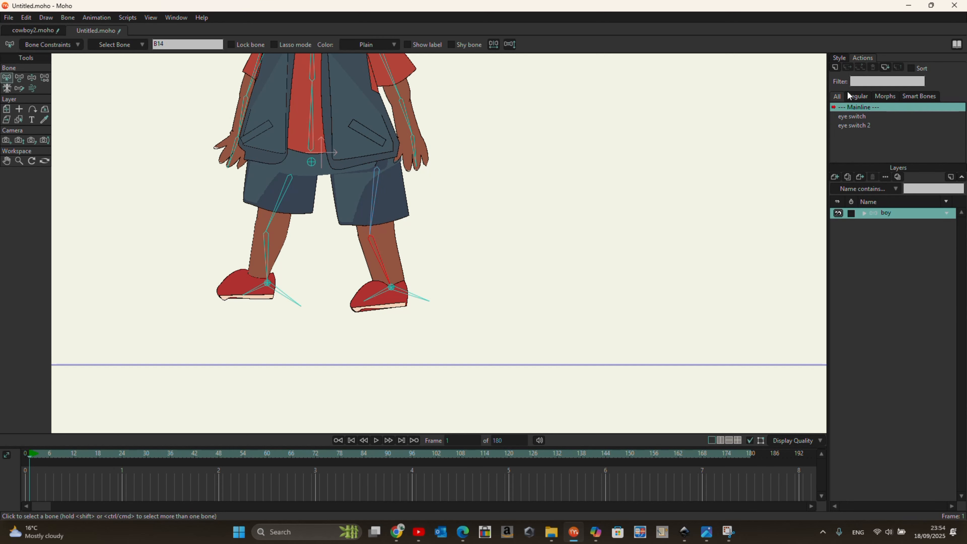
{"action": "left_click", "coordinate": [834, 66]}
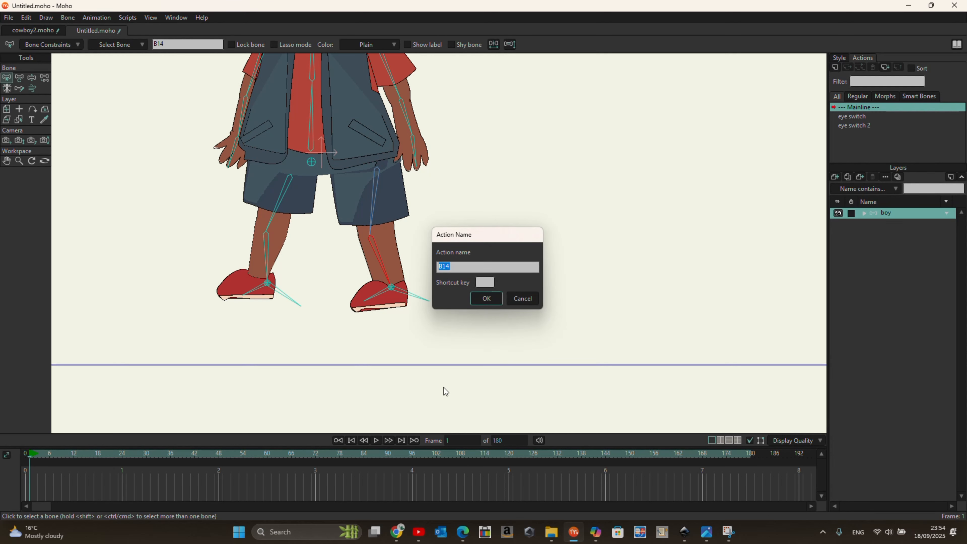
{"action": "left_click", "coordinate": [486, 298]}
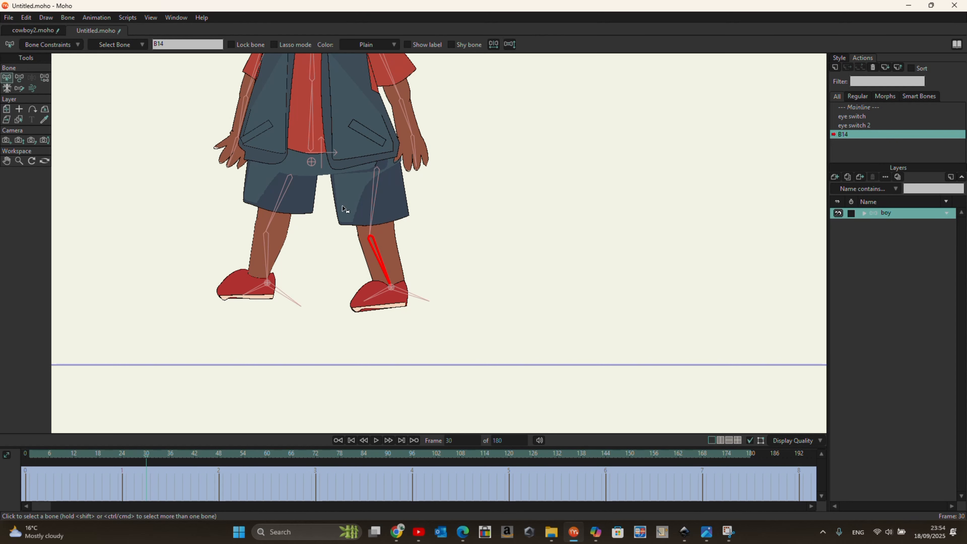
{"action": "left_click", "coordinate": [20, 79]}
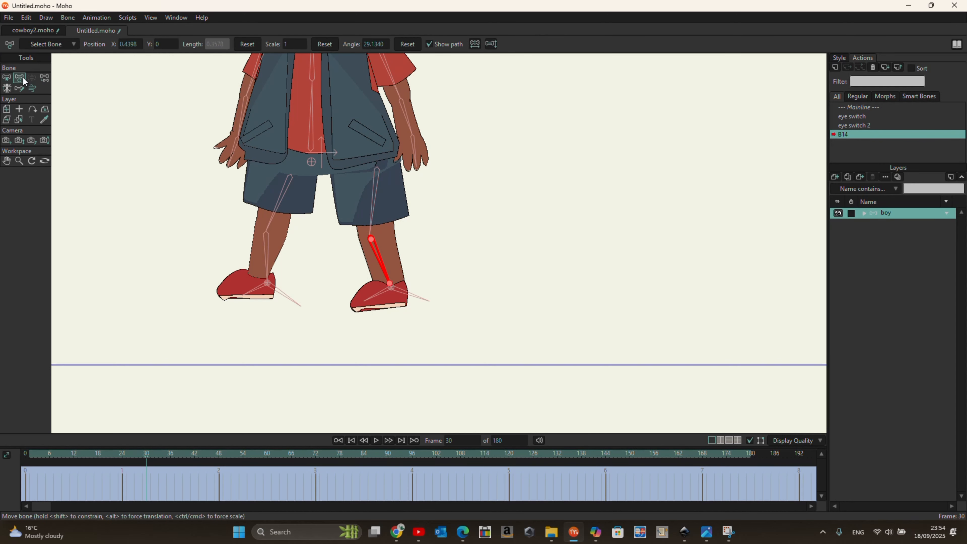
{"action": "left_click_drag", "start_coordinate": [389, 284], "coordinate": [416, 236]}
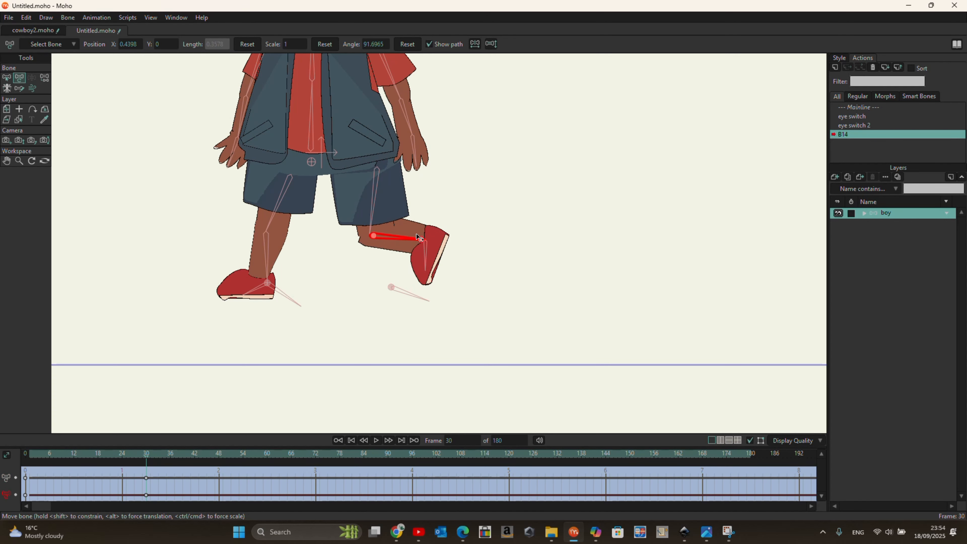
On the leg left layer at frame 30, reposition the knee point and adjust the curvature to round off the bent knee.
{"action": "scroll", "coordinate": [385, 230], "scroll_direction": "up", "scroll_amount": 5}
{"action": "left_click", "coordinate": [867, 215]}
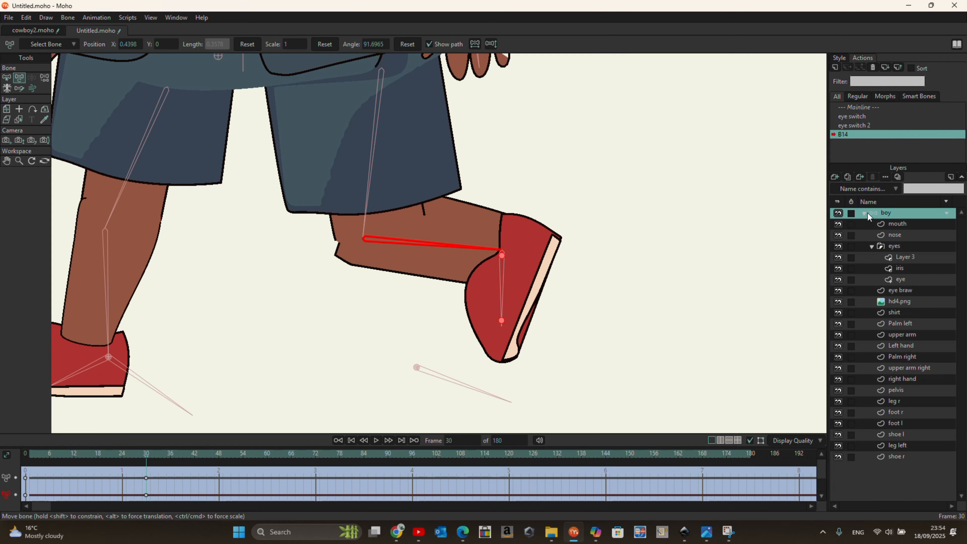
{"action": "left_click", "coordinate": [903, 449]}
{"action": "left_click", "coordinate": [19, 78]}
{"action": "scroll", "coordinate": [332, 266], "scroll_direction": "up", "scroll_amount": 3}
{"action": "left_click_drag", "start_coordinate": [337, 245], "coordinate": [359, 242]}
{"action": "scroll", "coordinate": [395, 228], "scroll_direction": "down", "scroll_amount": 4}
{"action": "scroll", "coordinate": [374, 249], "scroll_direction": "up", "scroll_amount": 5}
{"action": "left_click", "coordinate": [33, 77]}
{"action": "scroll", "coordinate": [410, 301], "scroll_direction": "down", "scroll_amount": 4}
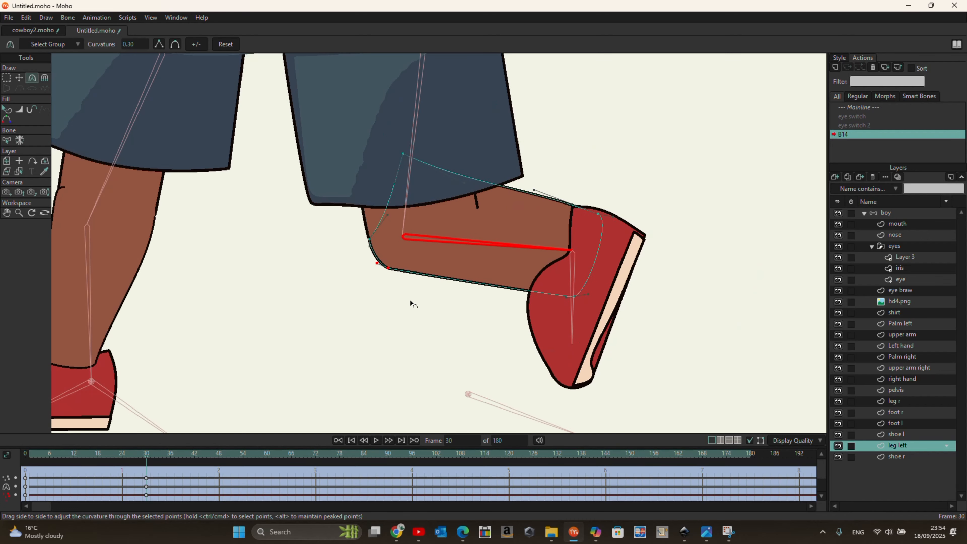
{"action": "left_click_drag", "start_coordinate": [534, 190], "coordinate": [532, 203]}
Test the leg bones on Mainline at frame 2 by shifting the hip bone, and undo the resulting pose.
{"action": "scroll", "coordinate": [531, 220], "scroll_direction": "down", "scroll_amount": 3}
{"action": "left_click_drag", "start_coordinate": [145, 455], "coordinate": [25, 467]}
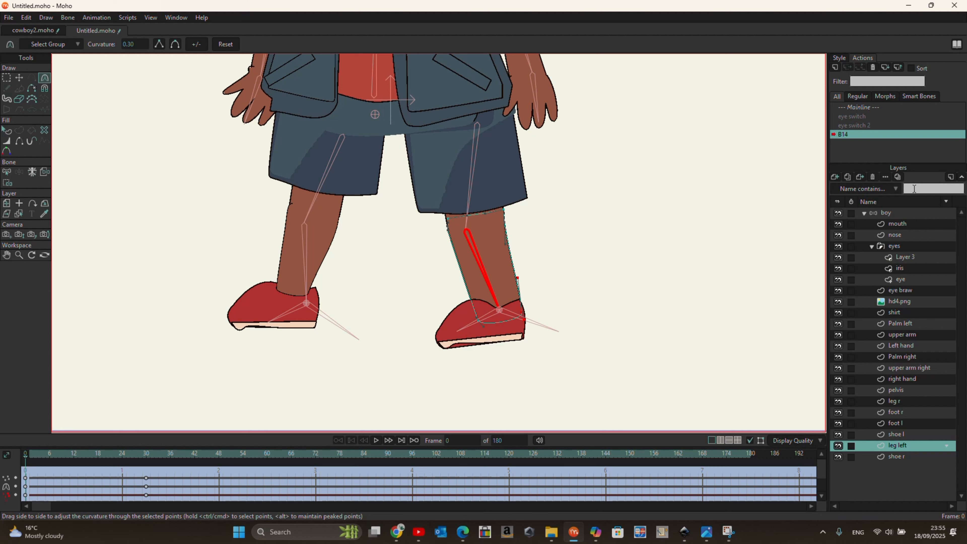
{"action": "left_click", "coordinate": [894, 214]}
{"action": "left_click", "coordinate": [307, 275]}
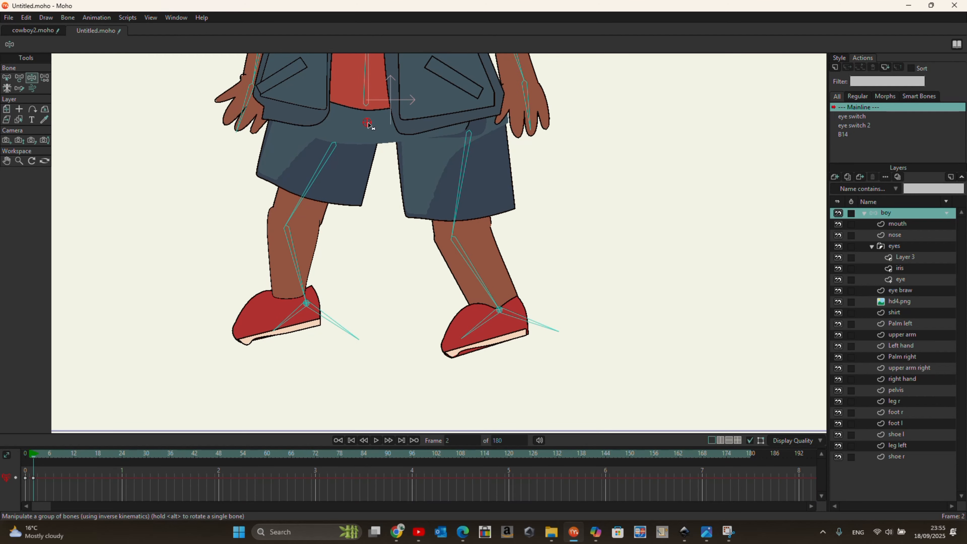
{"action": "left_click", "coordinate": [335, 324]}
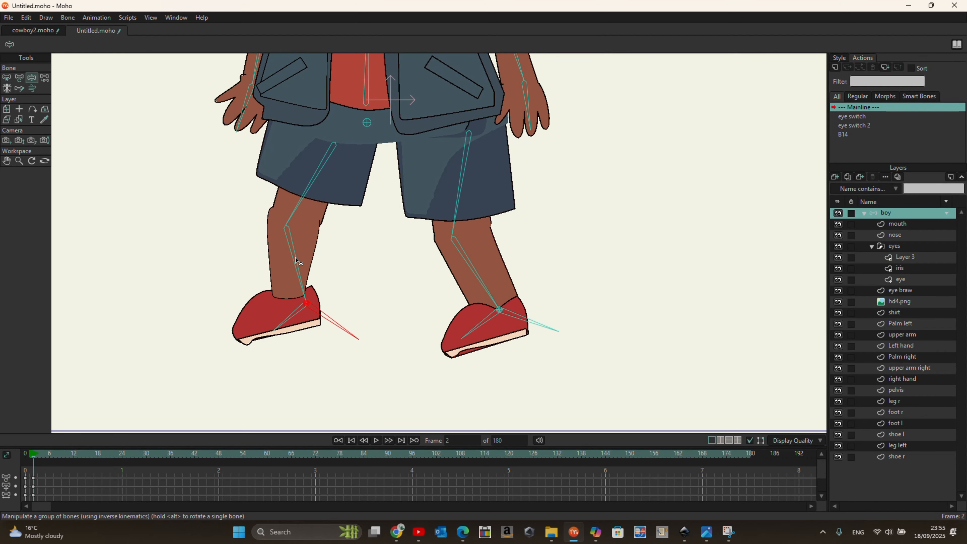
{"action": "left_click", "coordinate": [6, 78]}
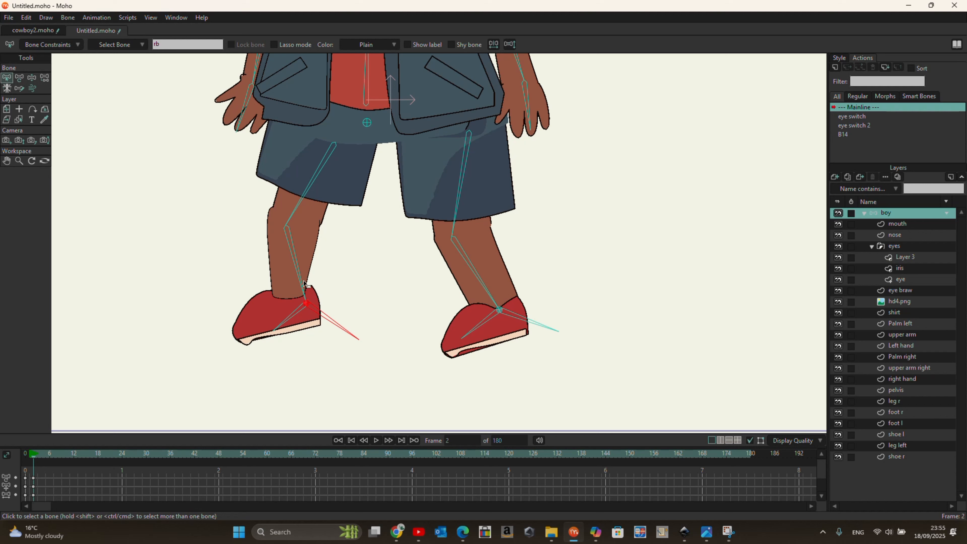
{"action": "key", "text": "ctrl+z"}
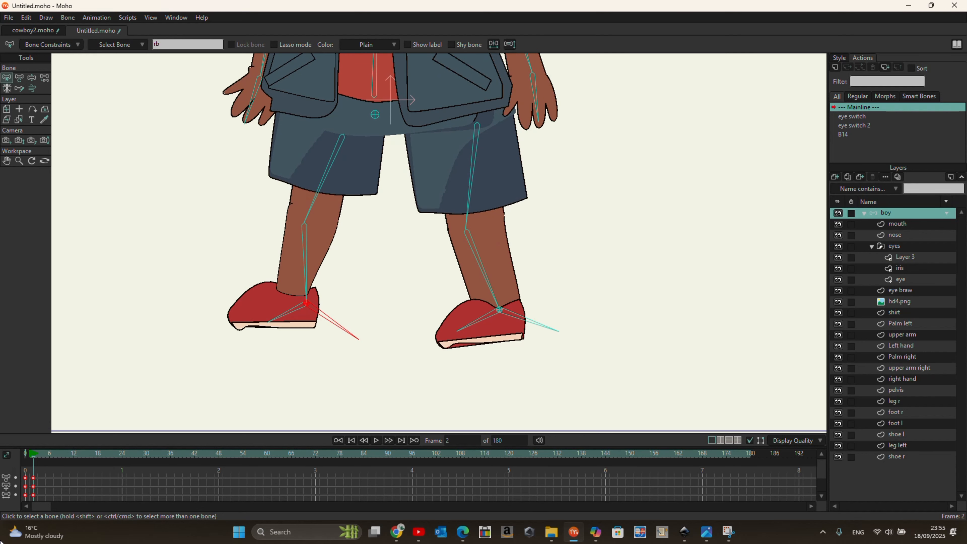
{"action": "key", "text": "ctrl+z"}
Create an action named B17 for the other shin bone and rotate that bone to about 118 degrees at frame 12.
{"action": "left_click", "coordinate": [309, 251]}
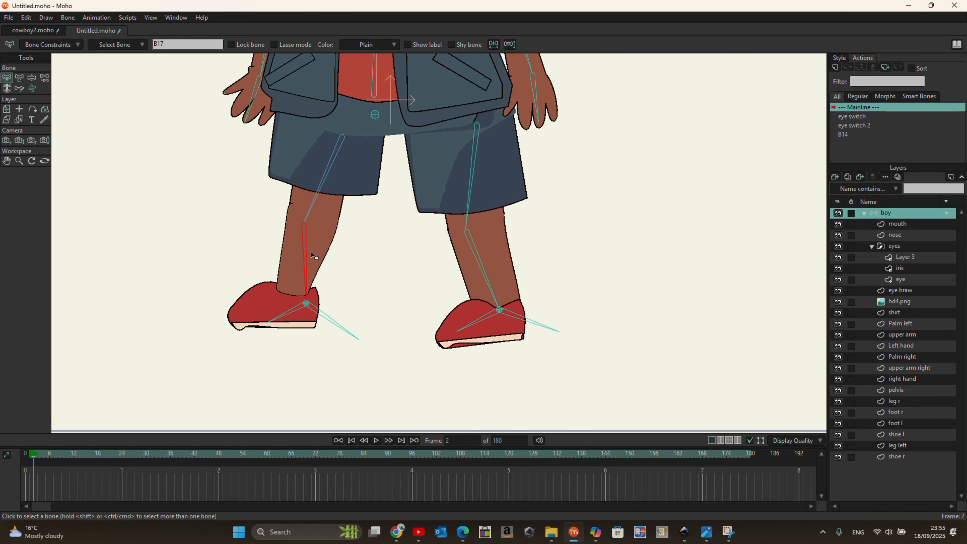
{"action": "left_click", "coordinate": [836, 68]}
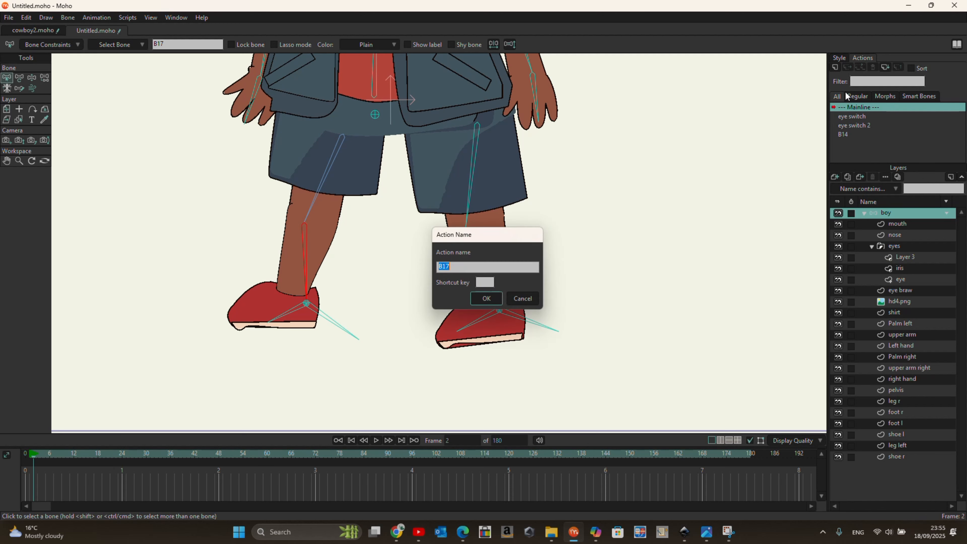
{"action": "left_click", "coordinate": [484, 299]}
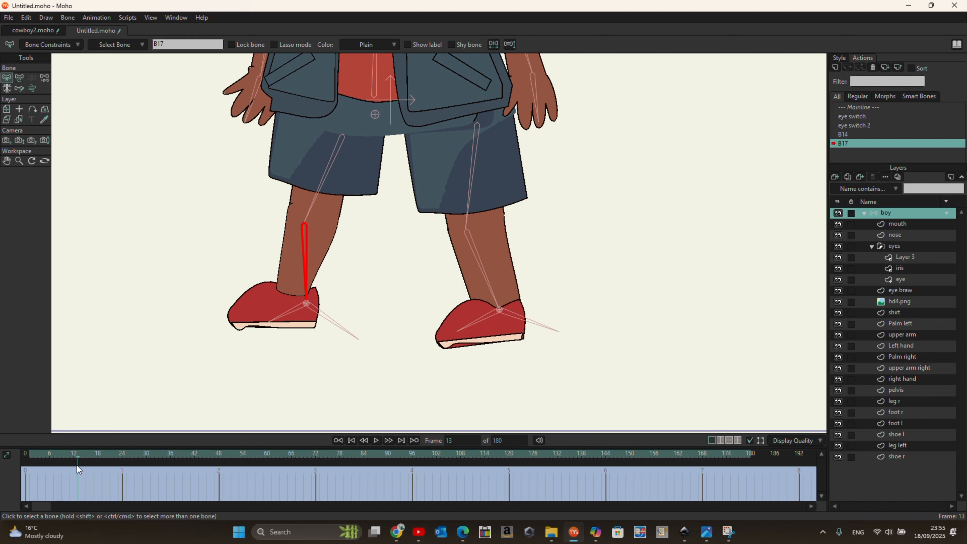
{"action": "left_click", "coordinate": [19, 78]}
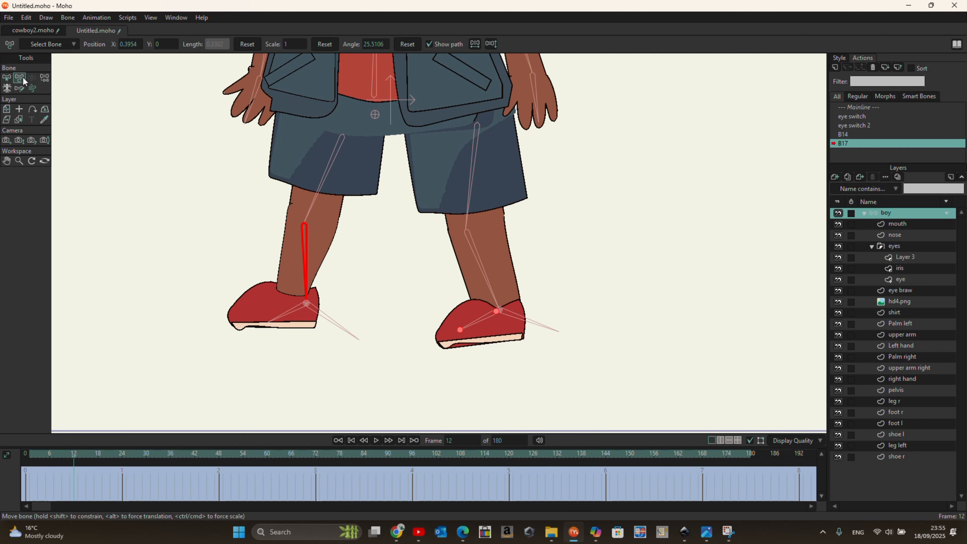
{"action": "left_click_drag", "start_coordinate": [314, 296], "coordinate": [379, 213]}
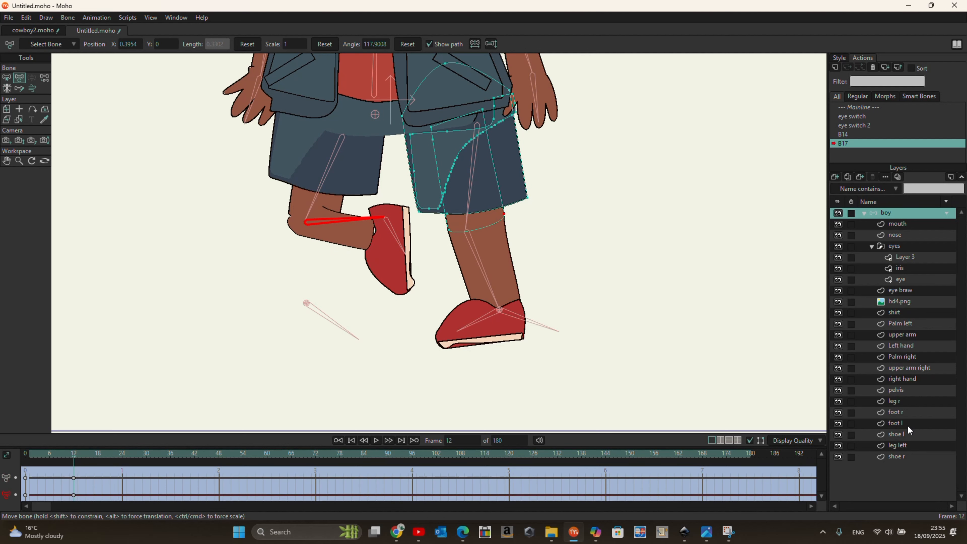
On the leg r layer at frame 12, reposition the outline points to reshape the bent knee.
{"action": "left_click", "coordinate": [909, 412]}
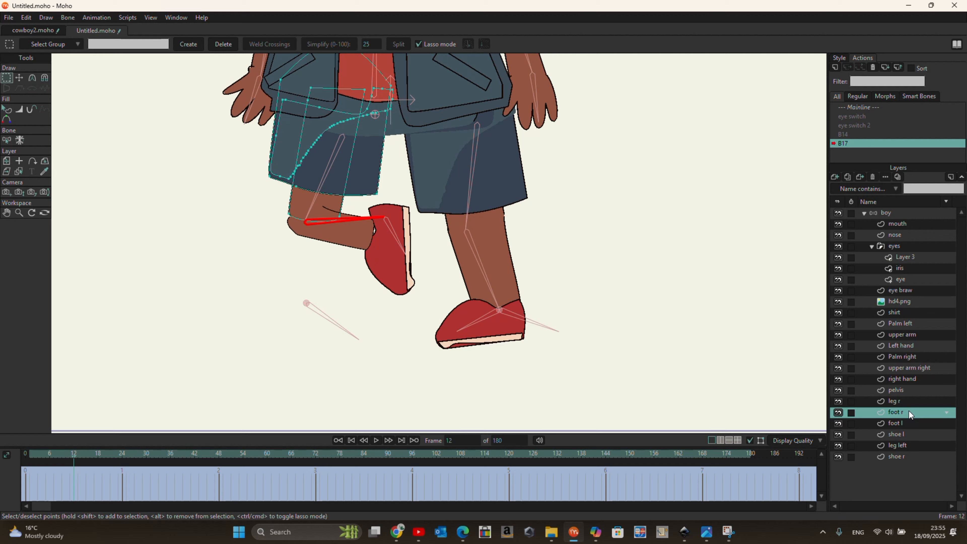
{"action": "left_click", "coordinate": [909, 401]}
{"action": "left_click", "coordinate": [19, 77]}
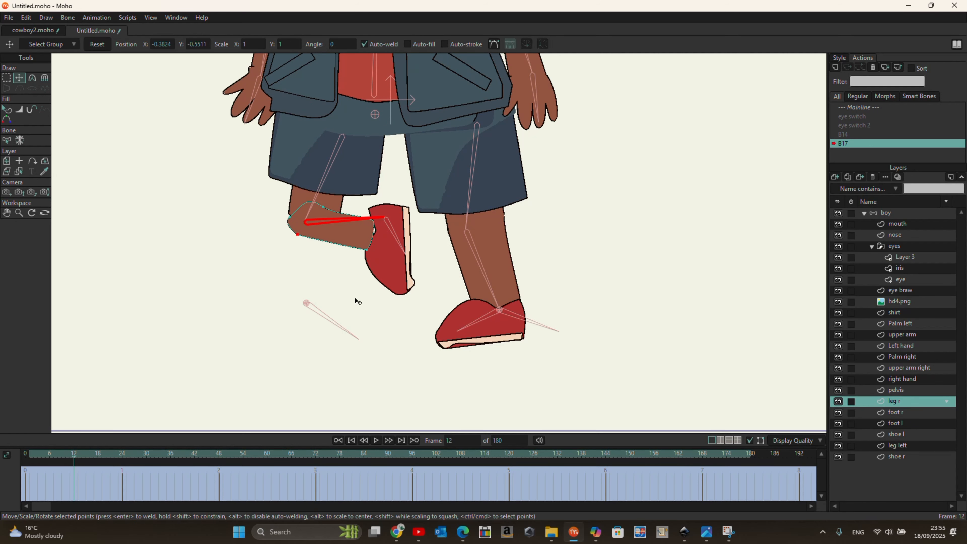
{"action": "scroll", "coordinate": [228, 171], "scroll_direction": "up", "scroll_amount": 5}
{"action": "left_click_drag", "start_coordinate": [253, 209], "coordinate": [253, 198]}
{"action": "left_click_drag", "start_coordinate": [336, 183], "coordinate": [377, 191]}
{"action": "left_click_drag", "start_coordinate": [454, 214], "coordinate": [455, 197]}
{"action": "left_click_drag", "start_coordinate": [442, 293], "coordinate": [457, 286]}
{"action": "left_click_drag", "start_coordinate": [455, 197], "coordinate": [455, 193]}
{"action": "left_click_drag", "start_coordinate": [260, 198], "coordinate": [257, 197]}
Adjust the curvature of the leg r knee points to round off the bend, and return to Mainline.
{"action": "left_click", "coordinate": [272, 253]}
{"action": "left_click", "coordinate": [32, 77]}
{"action": "left_click_drag", "start_coordinate": [272, 256], "coordinate": [287, 262]}
{"action": "left_click_drag", "start_coordinate": [232, 223], "coordinate": [245, 244]}
{"action": "scroll", "coordinate": [299, 305], "scroll_direction": "down", "scroll_amount": 8}
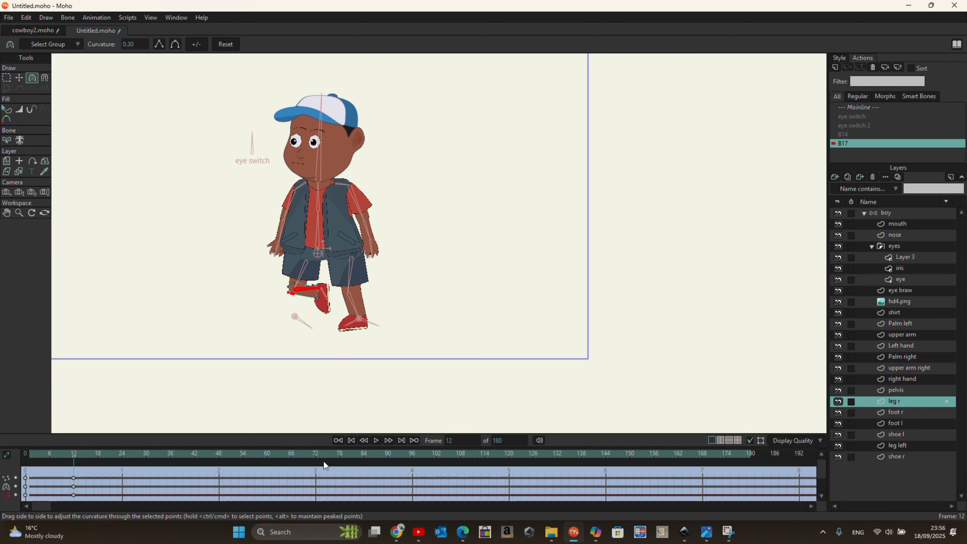
{"action": "left_click", "coordinate": [348, 440]}
{"action": "left_click", "coordinate": [20, 80]}
{"action": "double_click", "coordinate": [862, 108]}
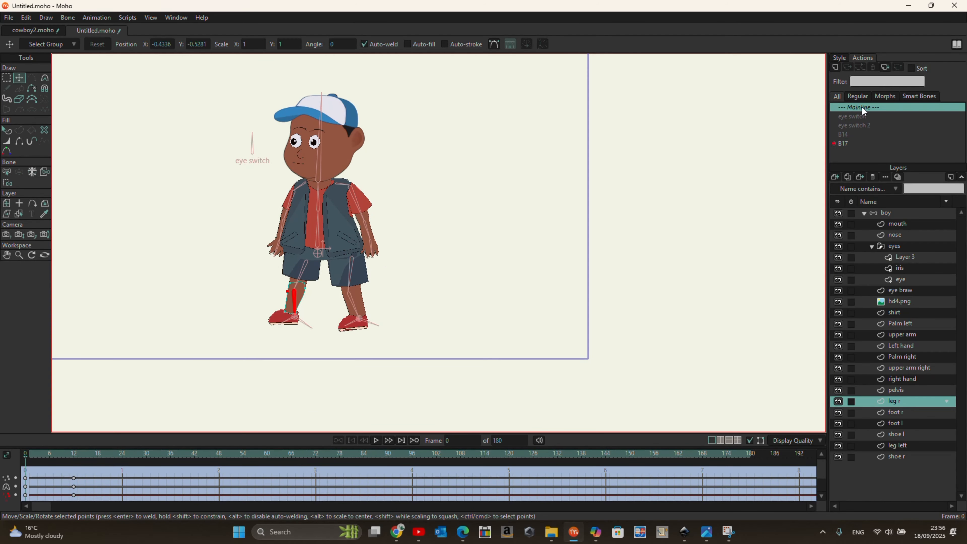
Test the rig on Mainline at frame 12 by manipulating the hip and limb bones, and delete the resulting keyframes.
{"action": "left_click", "coordinate": [375, 440]}
{"action": "left_click", "coordinate": [911, 214]}
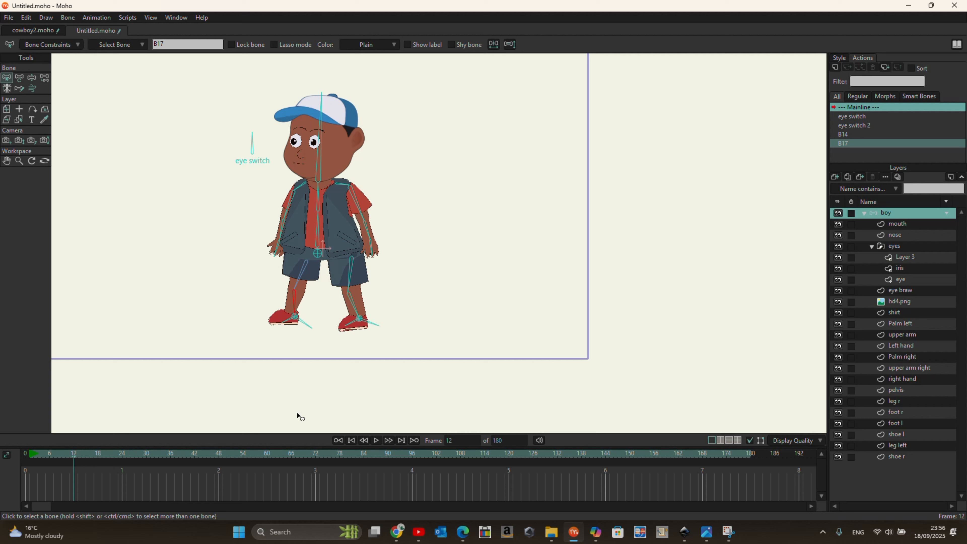
{"action": "left_click", "coordinate": [318, 255]}
{"action": "left_click", "coordinate": [32, 78]}
{"action": "scroll", "coordinate": [199, 300], "scroll_direction": "up", "scroll_amount": 2}
{"action": "mouse_move", "coordinate": [248, 242]}
{"action": "left_mouse_down"}
{"action": "mouse_move", "coordinate": [248, 271]}
{"action": "mouse_move", "coordinate": [250, 243]}
{"action": "left_mouse_up"}
{"action": "left_click_drag", "start_coordinate": [321, 218], "coordinate": [297, 201]}
{"action": "left_click_drag", "start_coordinate": [199, 213], "coordinate": [206, 136]}
{"action": "scroll", "coordinate": [196, 196], "scroll_direction": "up", "scroll_amount": 5}
{"action": "scroll", "coordinate": [335, 254], "scroll_direction": "down", "scroll_amount": 3}
{"action": "left_click_drag", "start_coordinate": [452, 207], "coordinate": [452, 247]}
{"action": "scroll", "coordinate": [510, 192], "scroll_direction": "up", "scroll_amount": 3}
{"action": "scroll", "coordinate": [478, 242], "scroll_direction": "down", "scroll_amount": 3}
{"action": "left_click_drag", "start_coordinate": [194, 228], "coordinate": [164, 249]}
{"action": "scroll", "coordinate": [388, 251], "scroll_direction": "down", "scroll_amount": 3}
{"action": "left_click_drag", "start_coordinate": [105, 469], "coordinate": [23, 497]}
{"action": "key", "text": "Delete"}
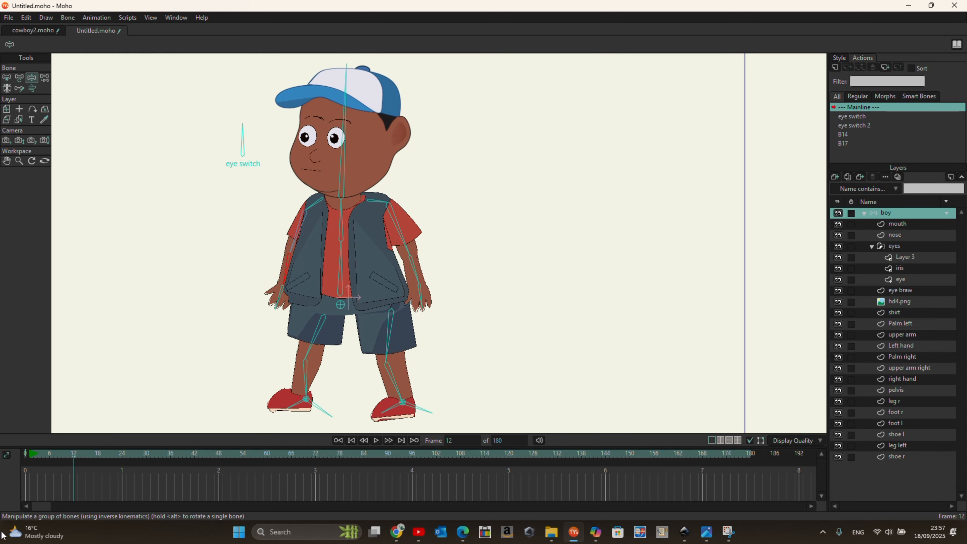
Back at frame 0, create an action named B7 for the left forearm bone.
{"action": "left_click", "coordinate": [352, 441]}
{"action": "left_click", "coordinate": [7, 78]}
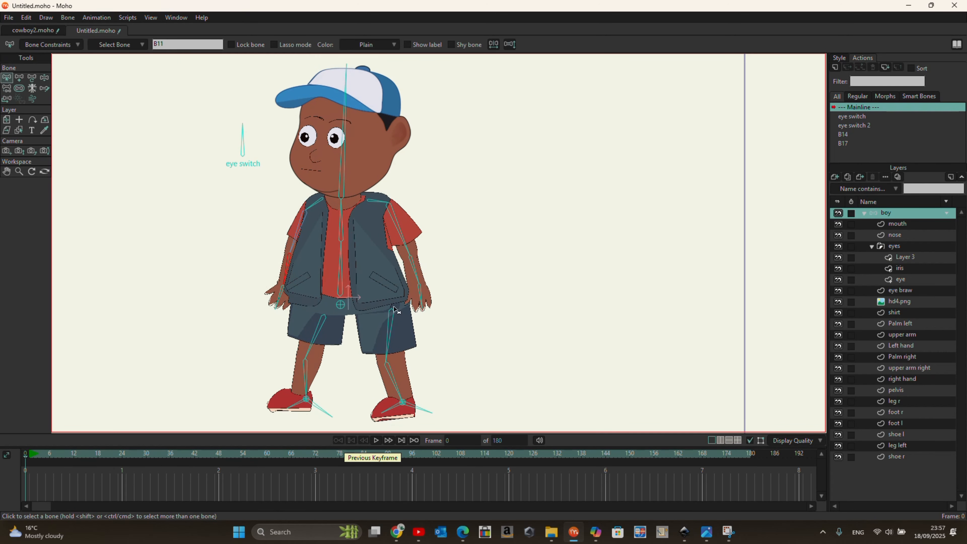
{"action": "scroll", "coordinate": [396, 305], "scroll_direction": "up", "scroll_amount": 2}
{"action": "left_click", "coordinate": [424, 255]}
{"action": "left_click", "coordinate": [834, 67]}
{"action": "left_click", "coordinate": [480, 300]}
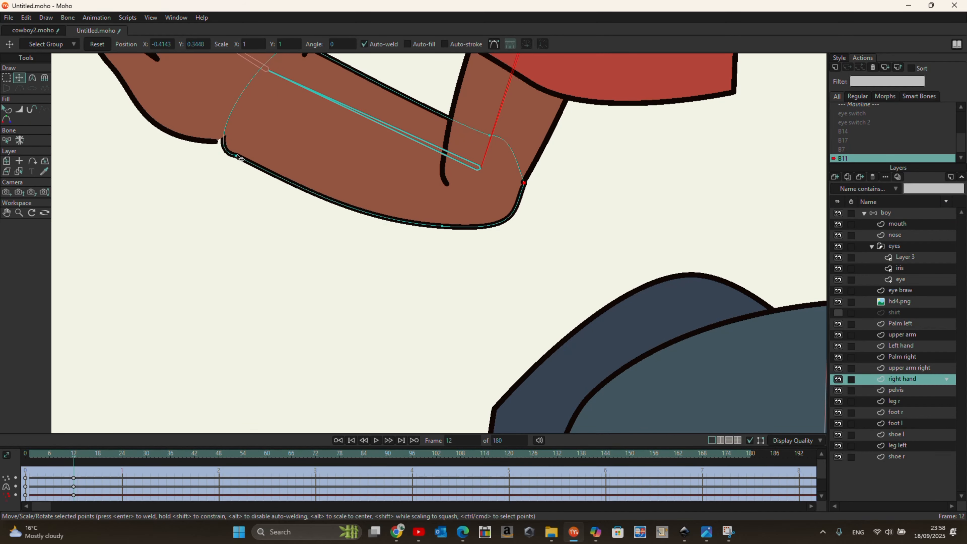
In action B11 at frame 12, nudge the lower wrist point on the right hand layer, and return to Mainline.
{"action": "left_click_drag", "start_coordinate": [236, 155], "coordinate": [229, 150]}
{"action": "scroll", "coordinate": [286, 221], "scroll_direction": "down", "scroll_amount": 5}
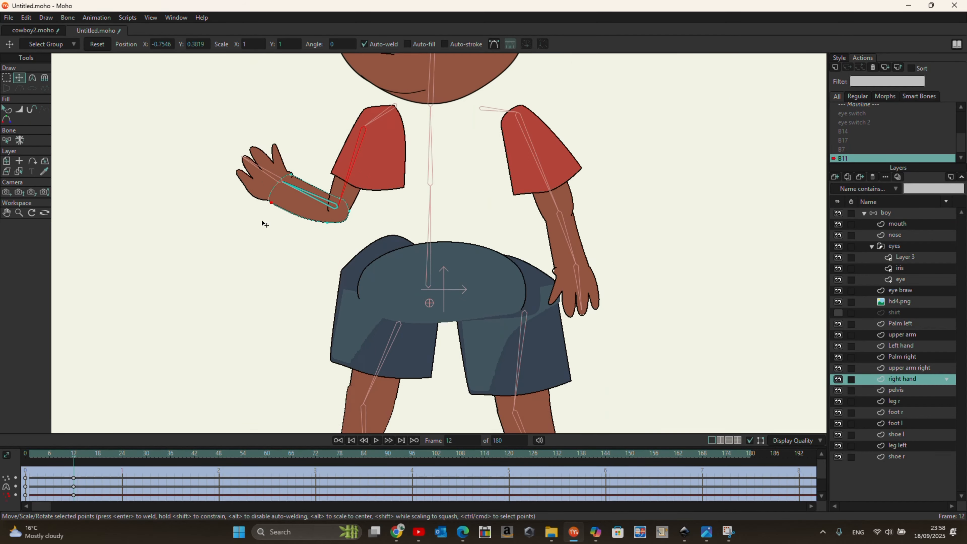
{"action": "left_click", "coordinate": [868, 106]}
{"action": "double_click", "coordinate": [897, 105]}
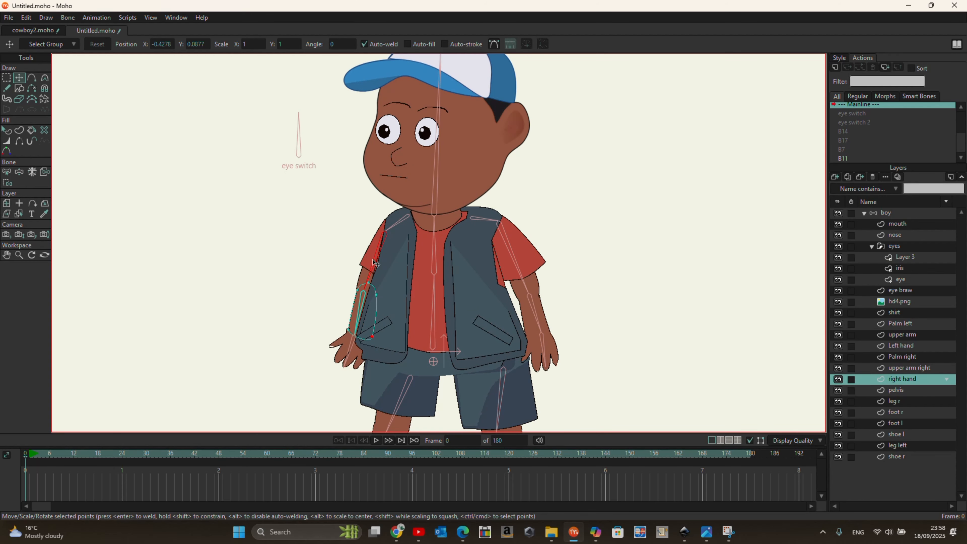
Test the right elbow bend on Mainline by manipulating the arm bones of the boy layer, and select the right upper arm bone.
{"action": "left_click", "coordinate": [881, 216]}
{"action": "left_click_drag", "start_coordinate": [365, 266], "coordinate": [313, 277]}
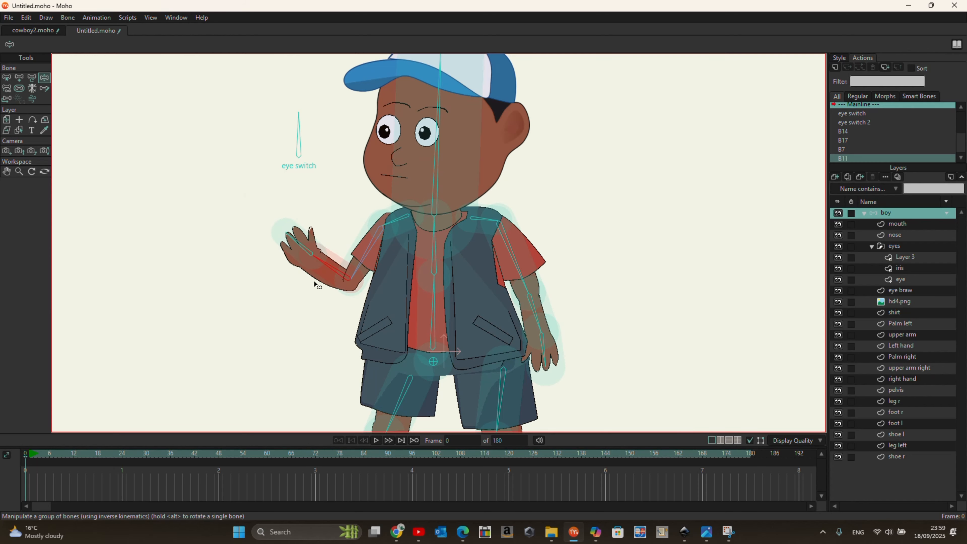
{"action": "scroll", "coordinate": [335, 232], "scroll_direction": "up", "scroll_amount": 3}
{"action": "left_click_drag", "start_coordinate": [334, 228], "coordinate": [367, 215]}
{"action": "scroll", "coordinate": [289, 210], "scroll_direction": "down", "scroll_amount": 3}
{"action": "left_click", "coordinate": [6, 77]}
{"action": "left_click", "coordinate": [373, 221]}
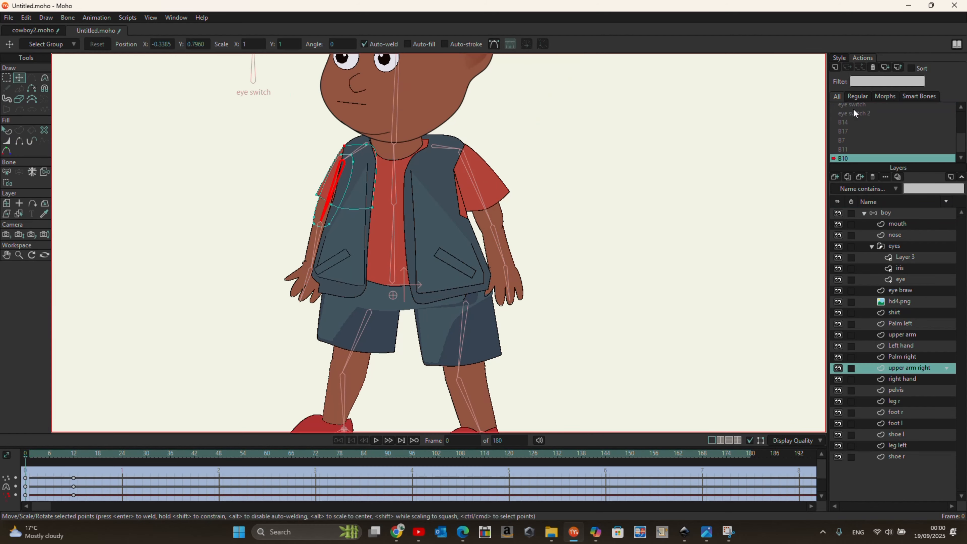
Return from action B10 to Mainline and test the left arm by raising its upper arm bone on the boy layer.
{"action": "double_click", "coordinate": [854, 107]}
{"action": "left_click", "coordinate": [877, 213]}
{"action": "left_click", "coordinate": [44, 78]}
{"action": "left_click", "coordinate": [20, 77]}
{"action": "left_click", "coordinate": [44, 78]}
{"action": "left_click_drag", "start_coordinate": [500, 210], "coordinate": [532, 163]}
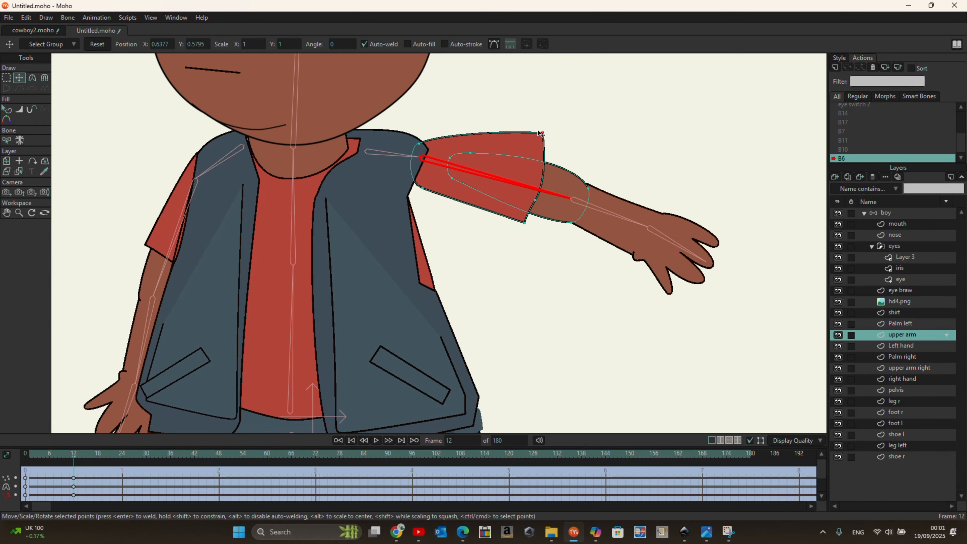
In action B6 at frame 12, move the shoulder-end point on the upper arm layer inward, and return to Mainline.
{"action": "left_click_drag", "start_coordinate": [418, 152], "coordinate": [435, 155]}
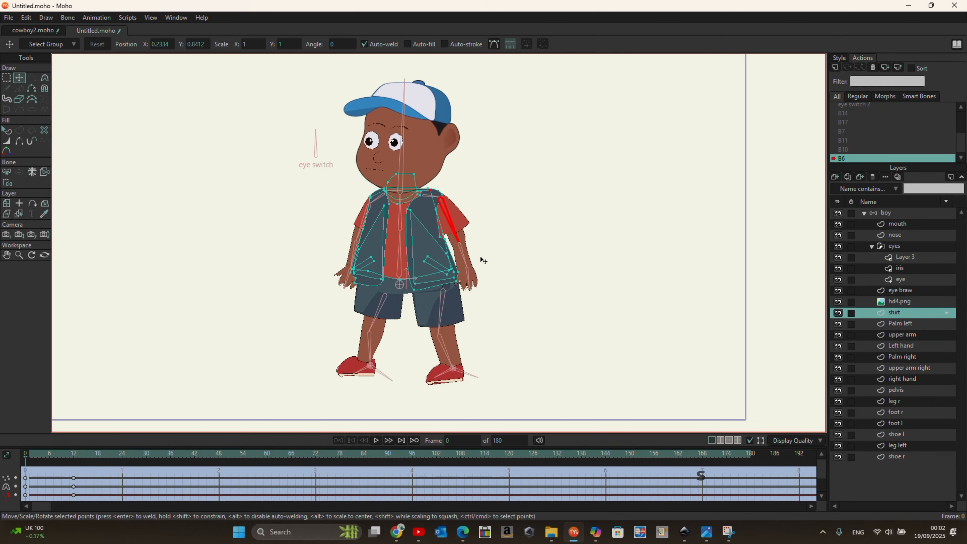
{"action": "left_click", "coordinate": [861, 108]}
Select the boy bone layer and collapse its sublayers.
{"action": "scroll", "coordinate": [317, 136], "scroll_direction": "up", "scroll_amount": 2}
{"action": "left_click", "coordinate": [318, 138]}
{"action": "scroll", "coordinate": [399, 219], "scroll_direction": "up", "scroll_amount": 6}
{"action": "scroll", "coordinate": [510, 203], "scroll_direction": "down", "scroll_amount": 5}
{"action": "scroll", "coordinate": [512, 206], "scroll_direction": "down", "scroll_amount": 4}
{"action": "scroll", "coordinate": [533, 121], "scroll_direction": "up", "scroll_amount": 2}
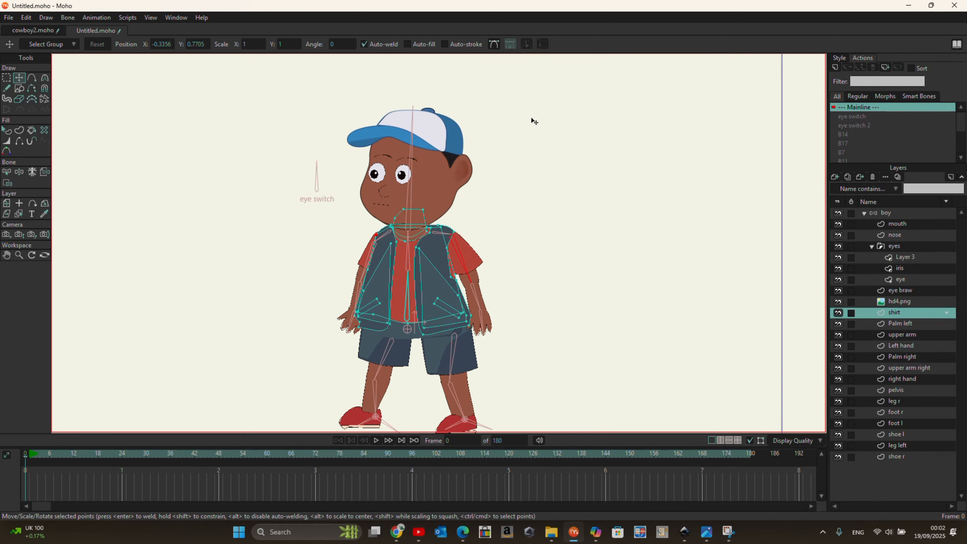
{"action": "left_click", "coordinate": [863, 214]}
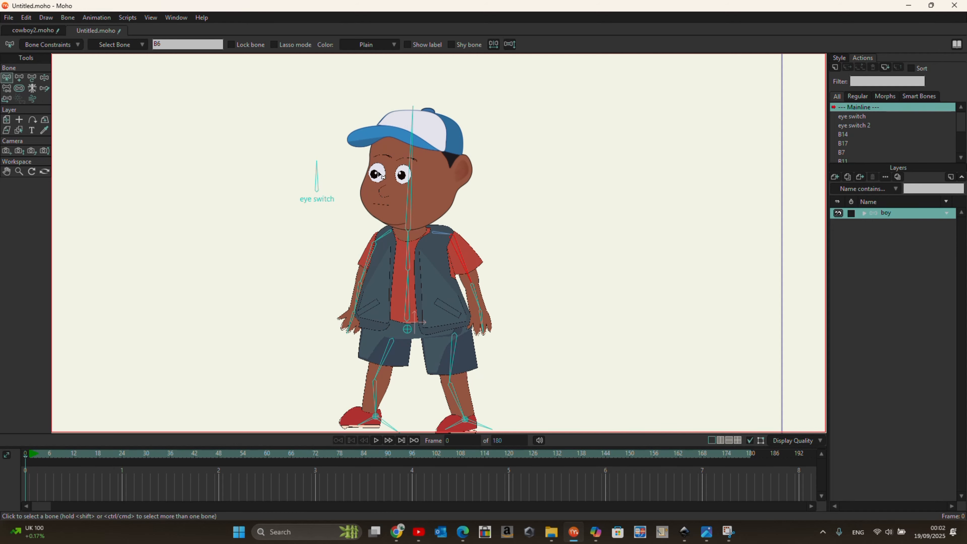